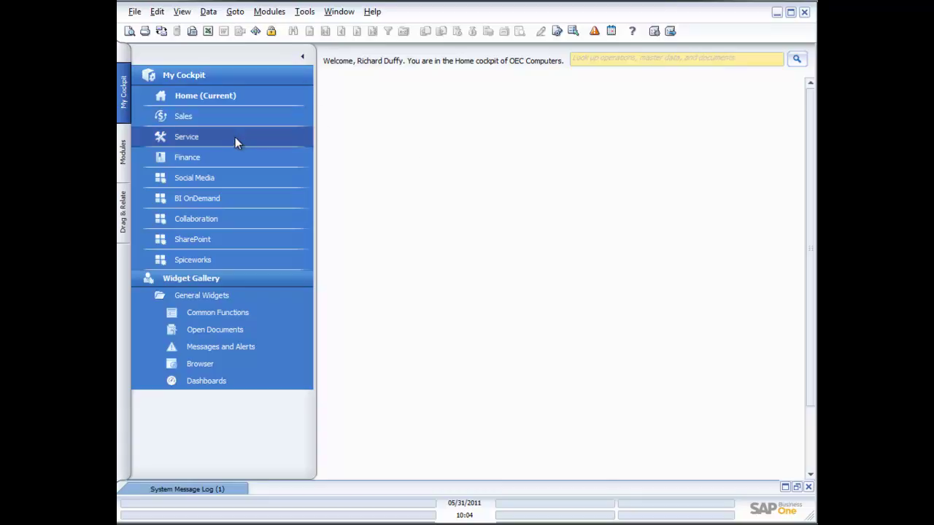
Step: Collapse the My Cockpit side panel so the Home cockpit fills the window
click(302, 56)
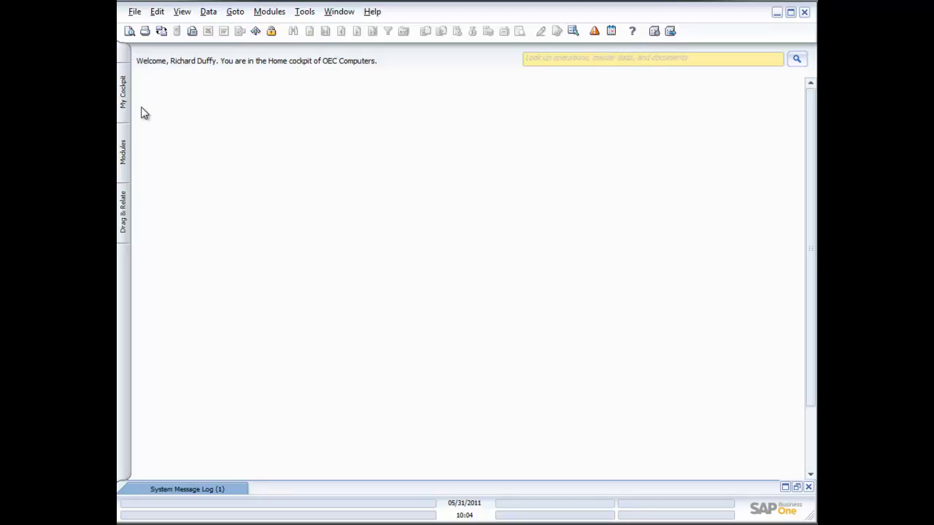
Step: Switch from My Cockpit to the Sales cockpit, then collapse the navigation panel
click(126, 105)
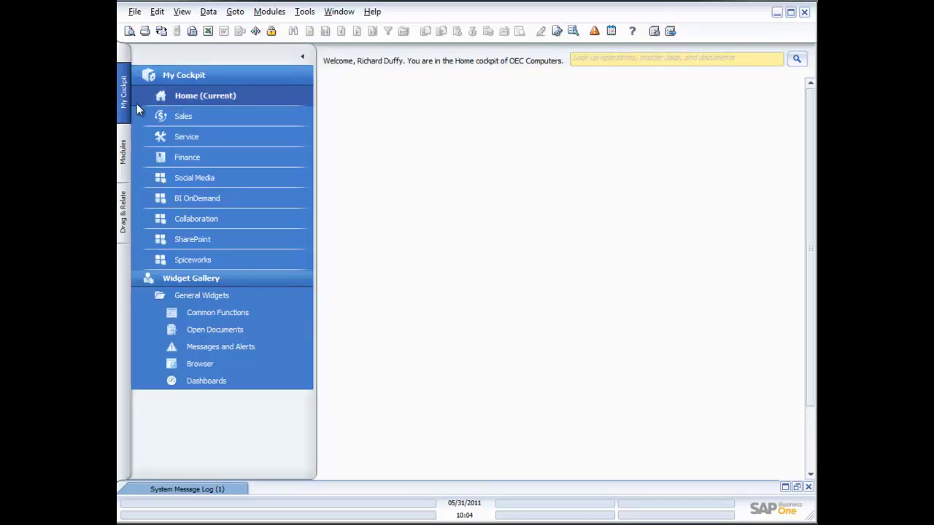
click(183, 118)
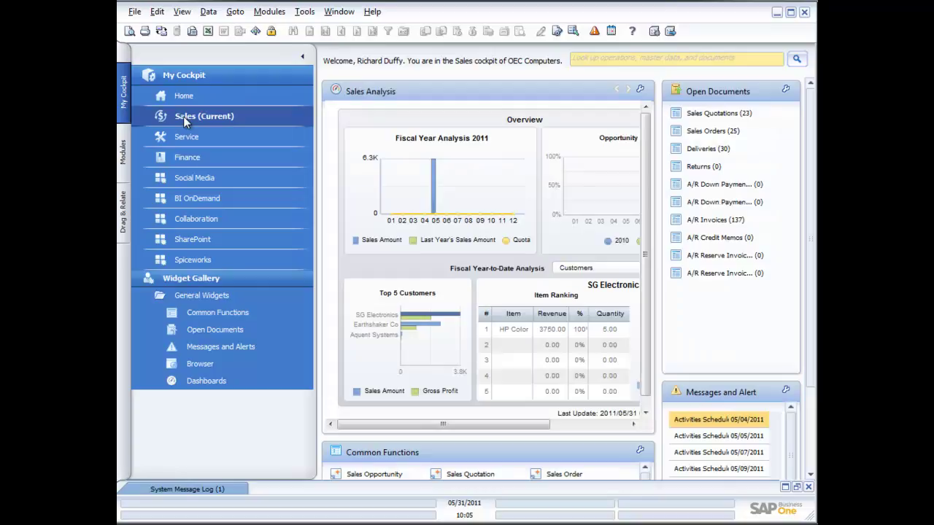
click(302, 57)
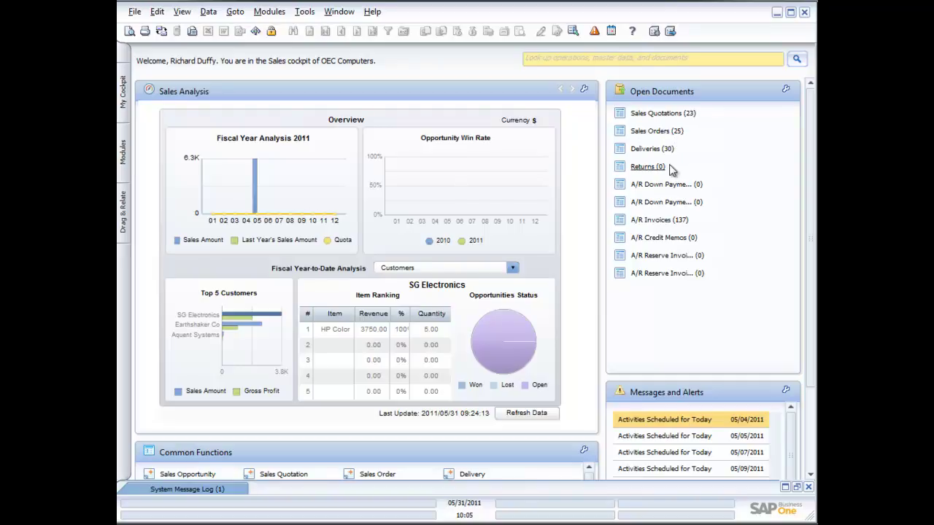
Step: Scroll the Sales cockpit down and show the Modules list, Administration through Reports
click(812, 454)
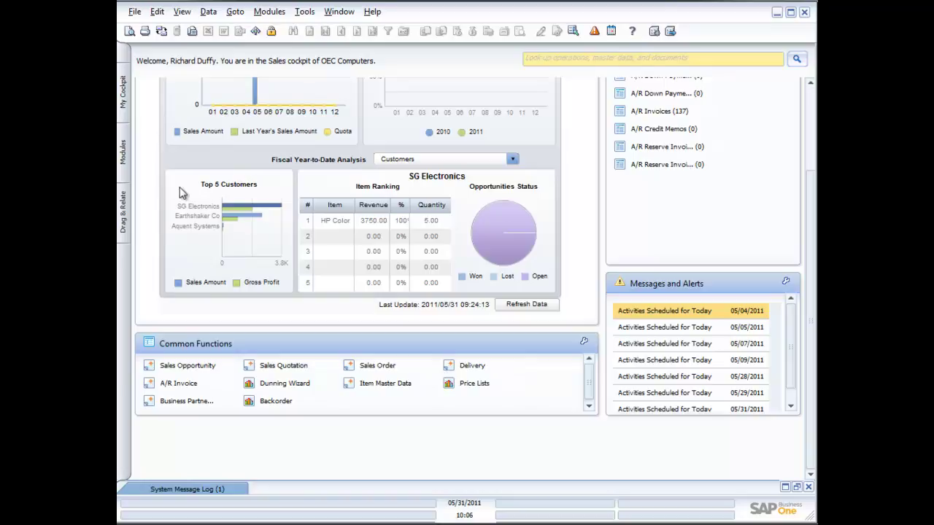
click(122, 155)
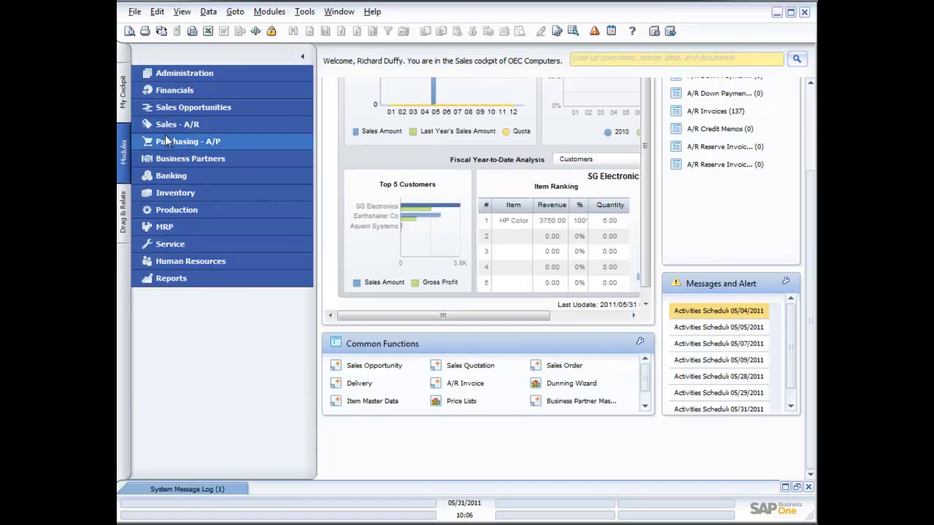
Step: Open a new Sales Quotation from Modules > Sales - A/R, then close it
click(178, 121)
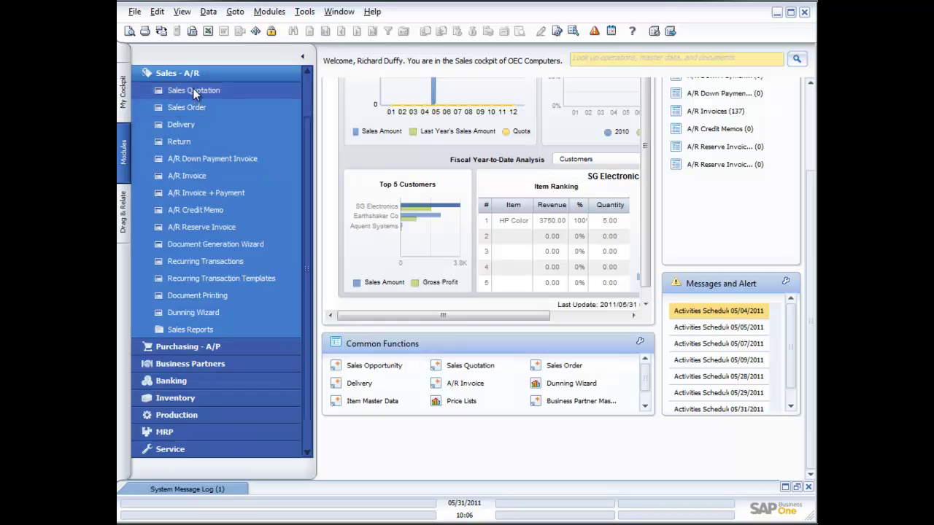
click(193, 90)
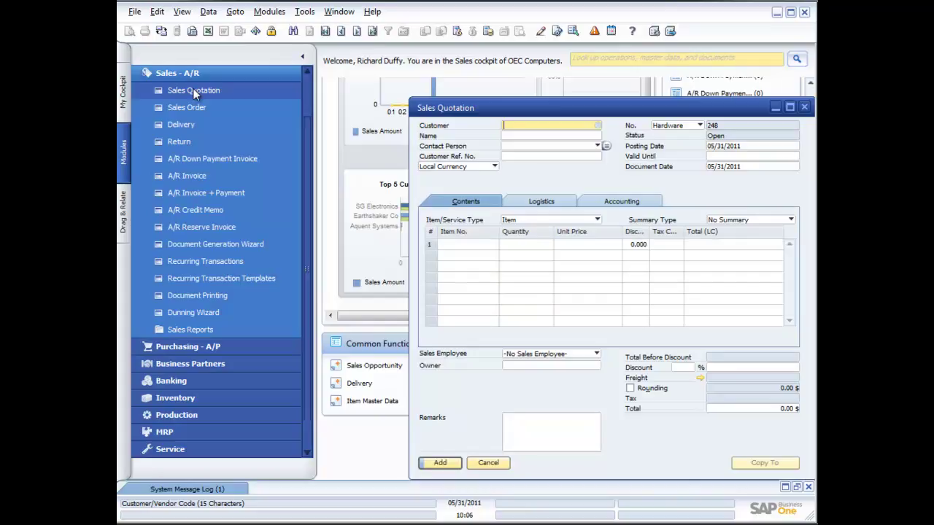
click(804, 107)
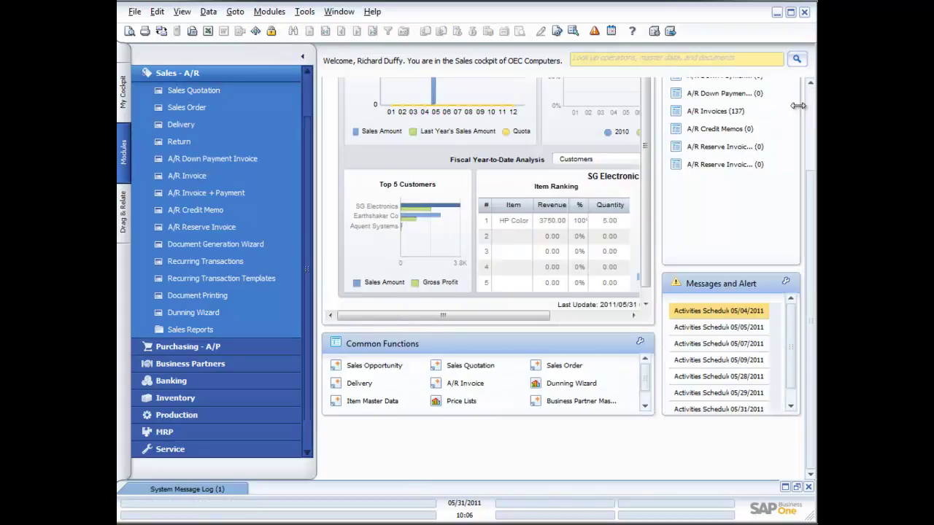
Step: Hide the module list, then open and close a Sales Quotation from Common Functions
click(305, 61)
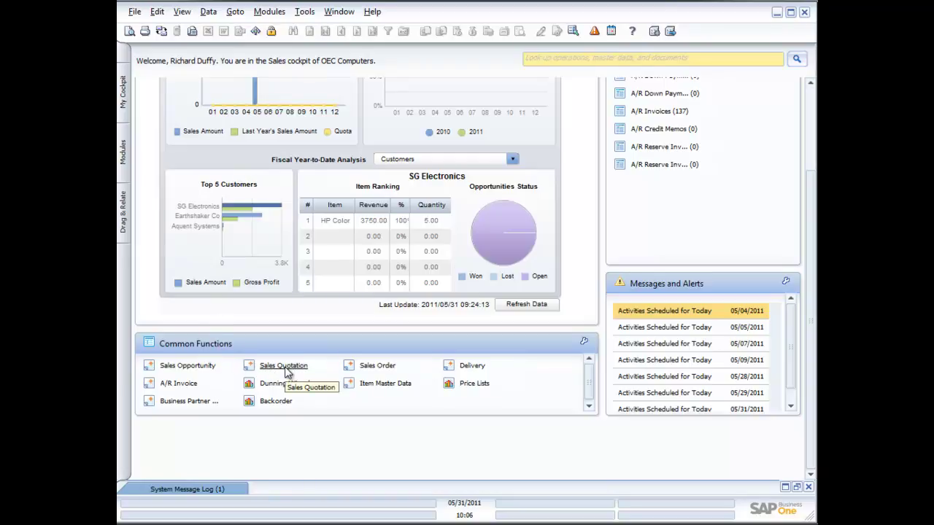
click(286, 369)
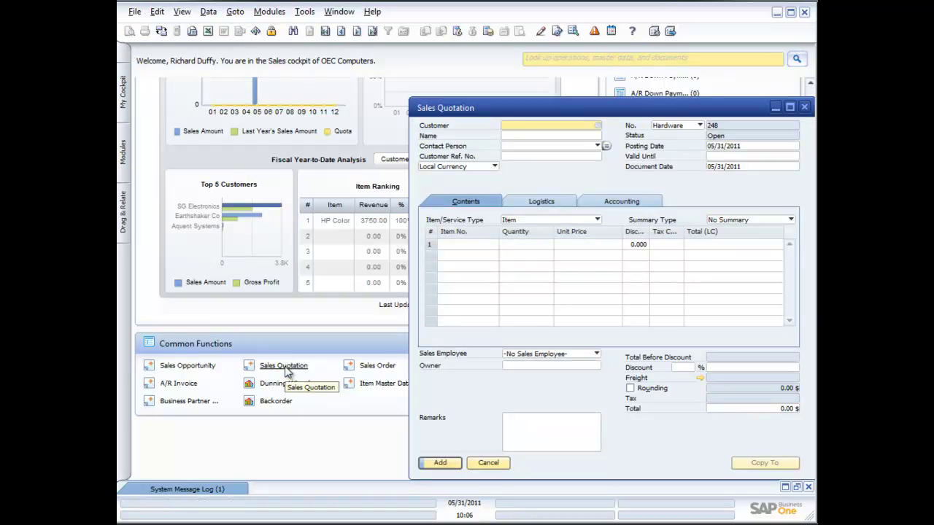
click(804, 107)
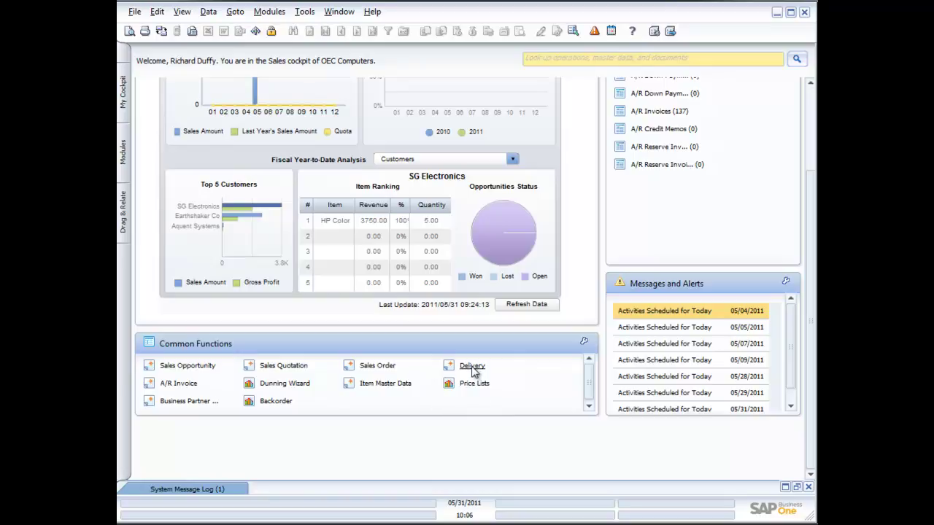
Step: Remove Delivery from Common Functions and re-add it last from Sales - A/R, then hide Modules
drag(450, 367, 462, 447)
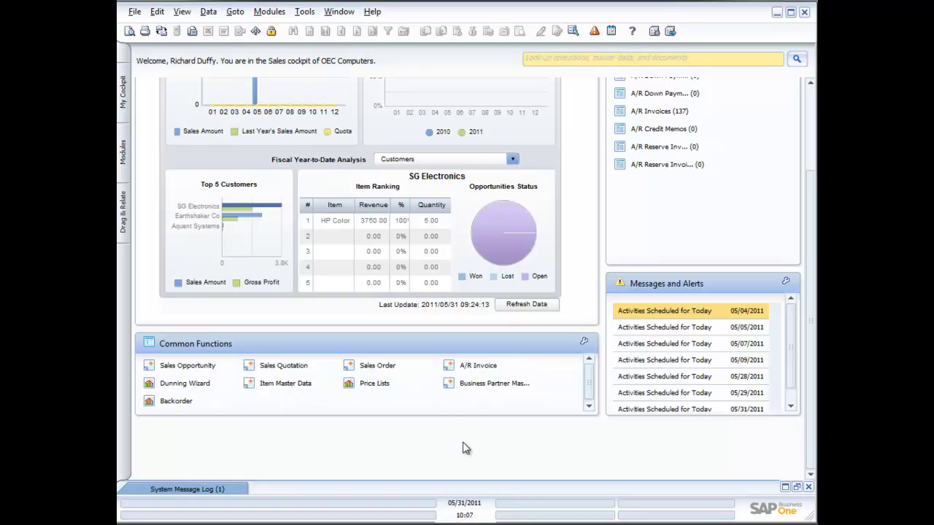
click(125, 150)
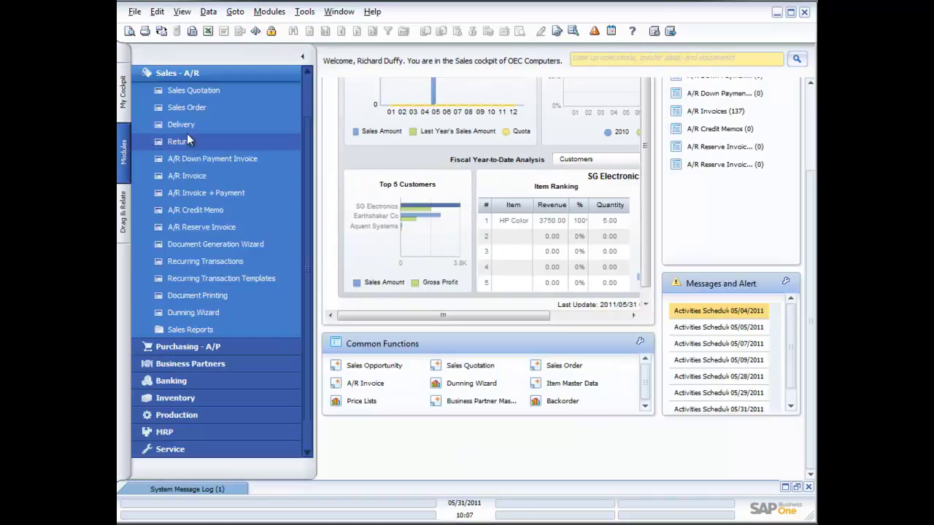
drag(185, 129, 608, 399)
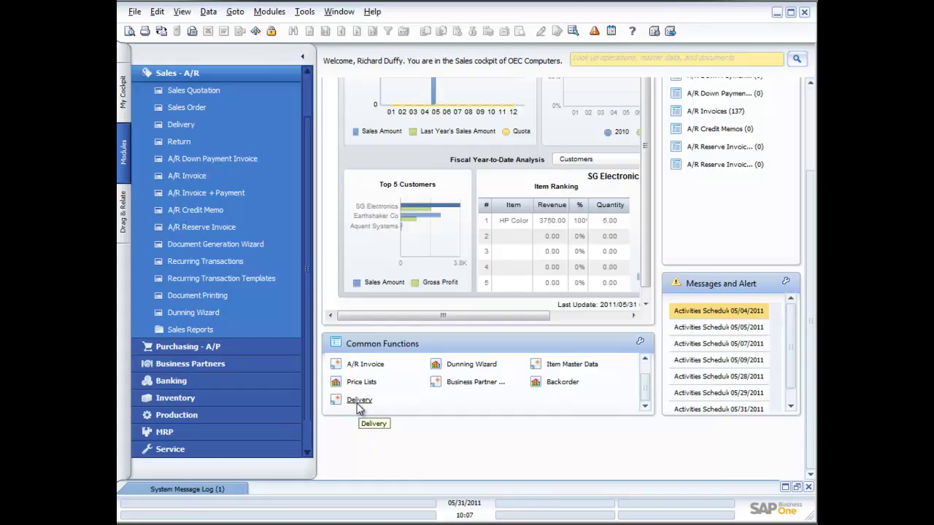
click(302, 57)
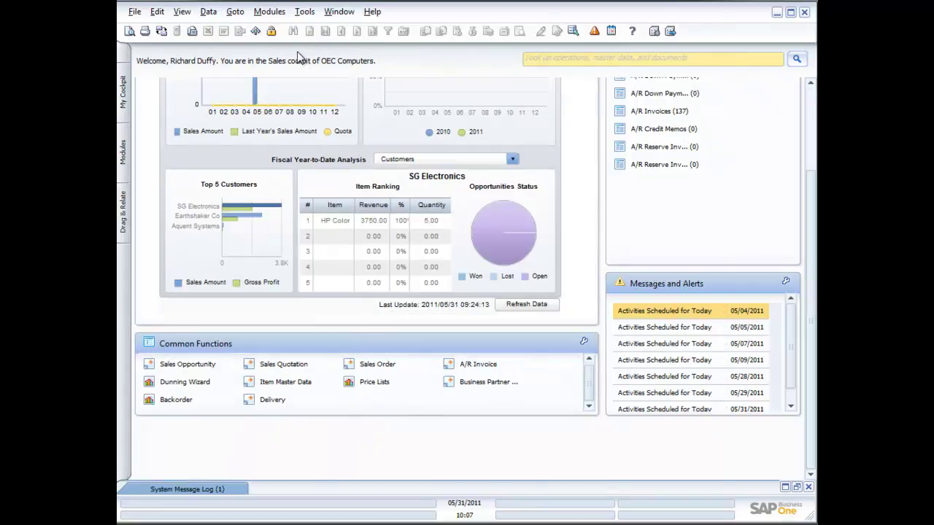
Step: Show the My Cockpit panel with its Widget Gallery, scroll up, and open the Tools menu
click(124, 95)
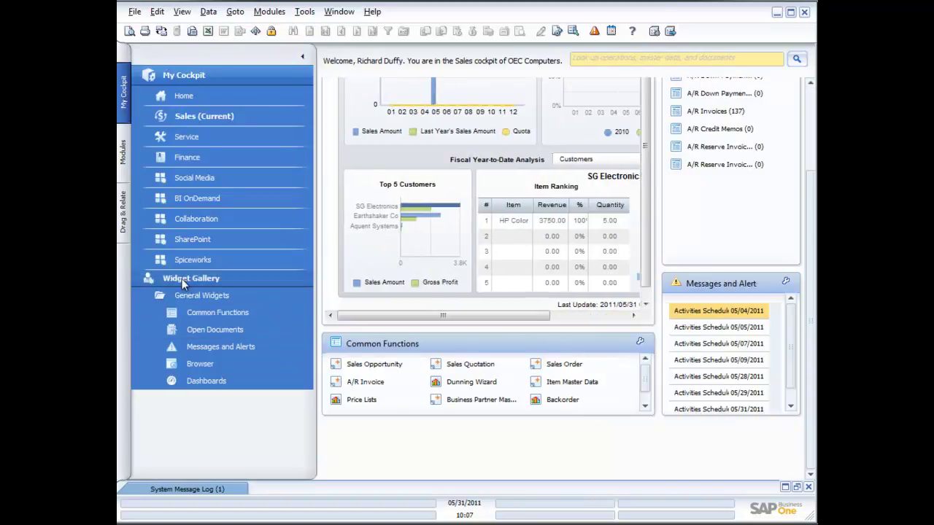
click(210, 282)
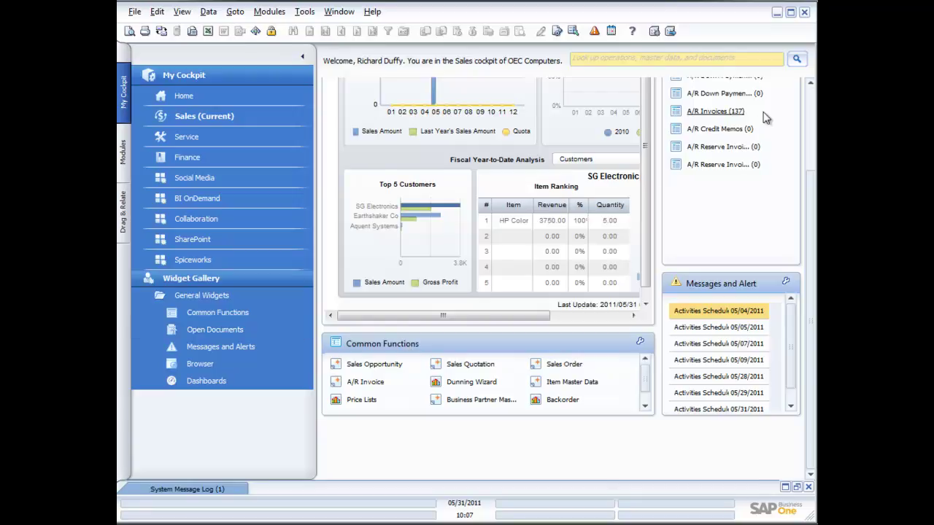
click(813, 106)
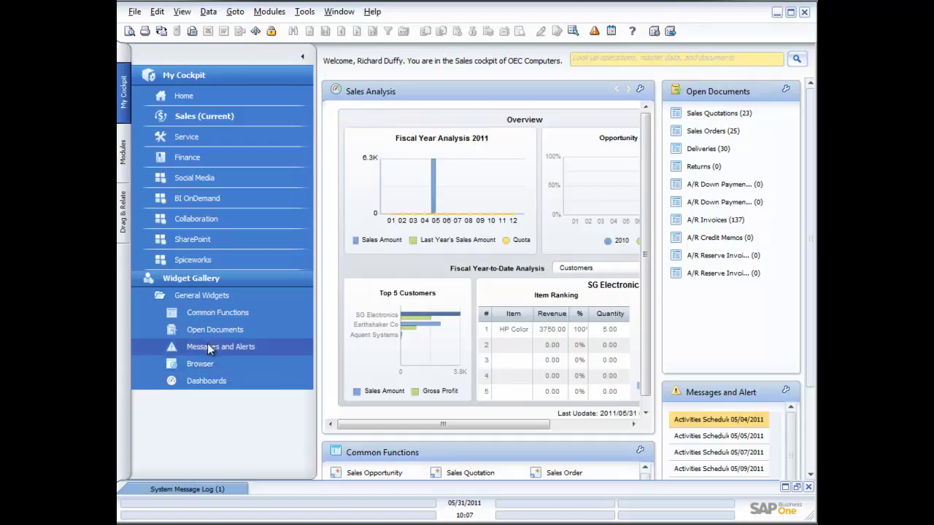
click(306, 12)
Step: Open Cockpit Management - Setup and move the dialog up and left
mouse_move(400, 186)
click(576, 188)
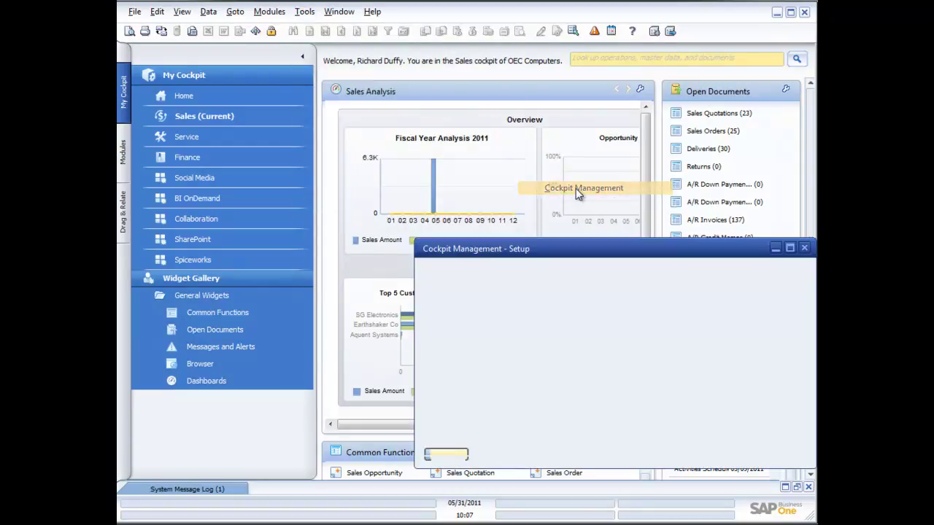
drag(551, 249, 475, 182)
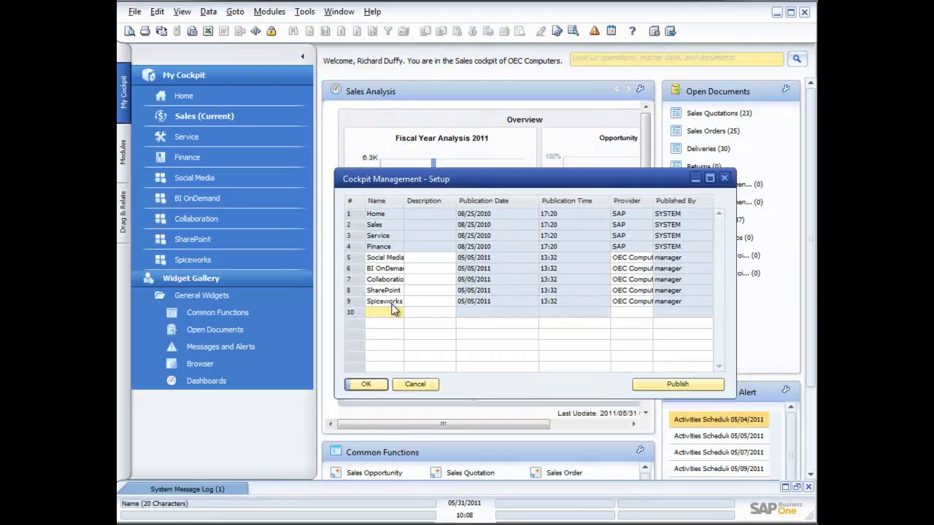
Step: Name the new row 'Richards Cockpit', click Update, then OK to close setup
text(Ri)
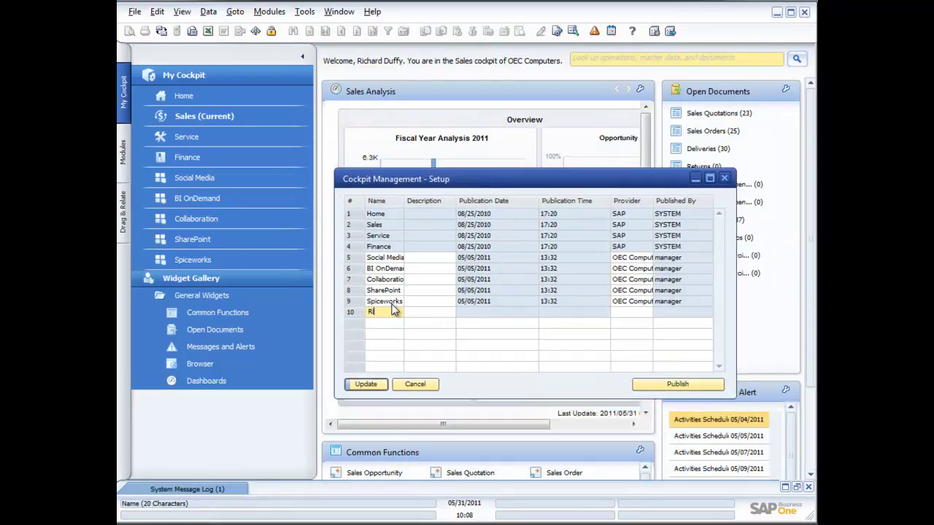
text(chard)
text(s Coc)
text(kpit)
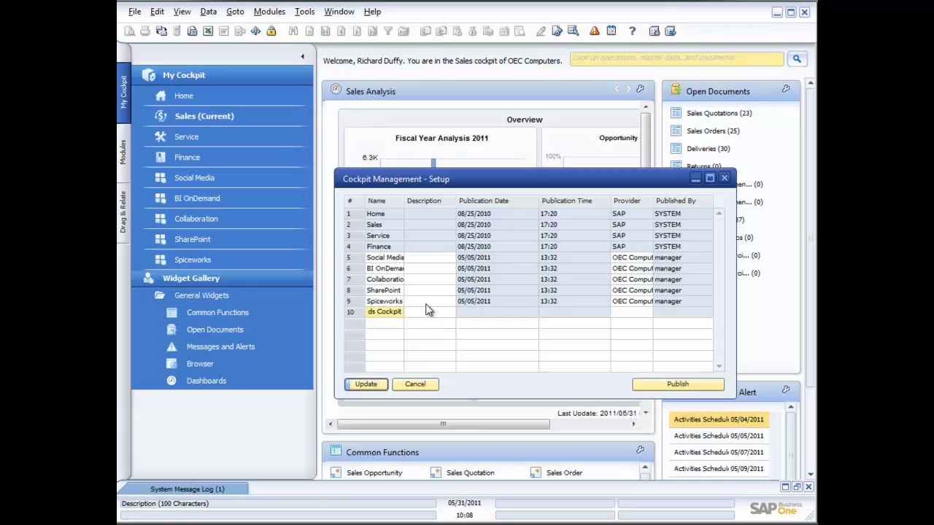
click(427, 305)
click(366, 384)
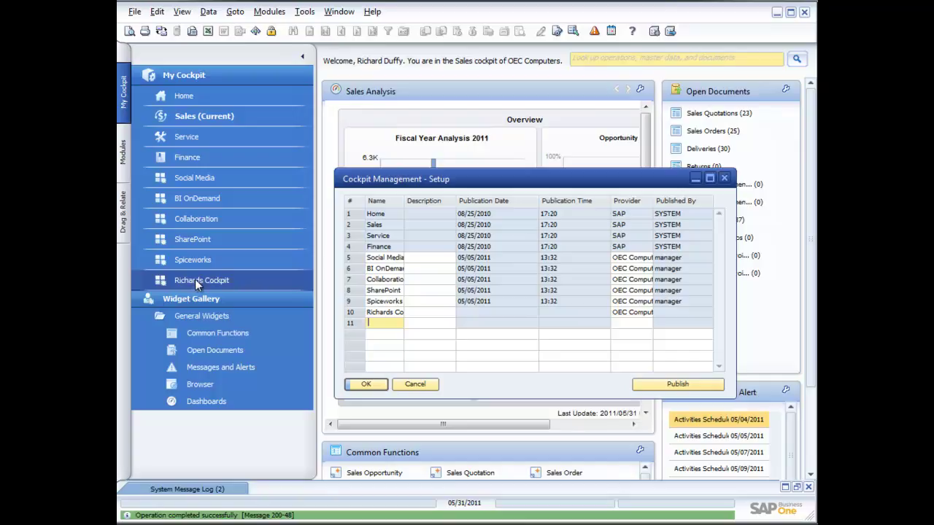
click(375, 384)
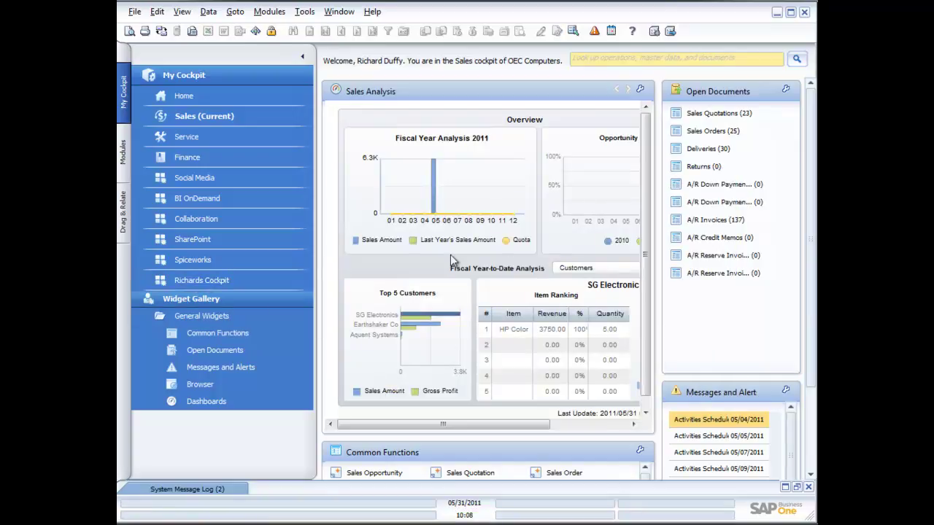
Step: Switch to Richards Cockpit, place a Browser widget at its top, and make it taller and wider
click(214, 279)
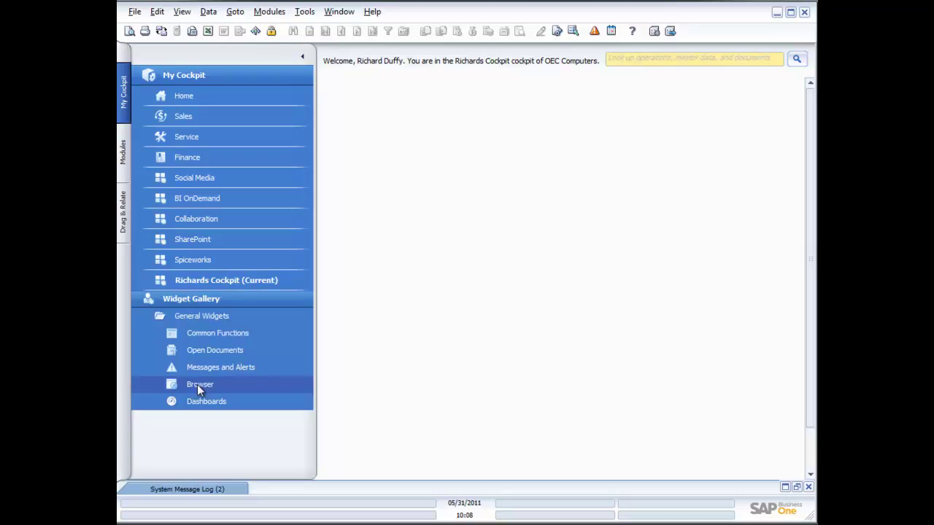
drag(197, 385, 412, 97)
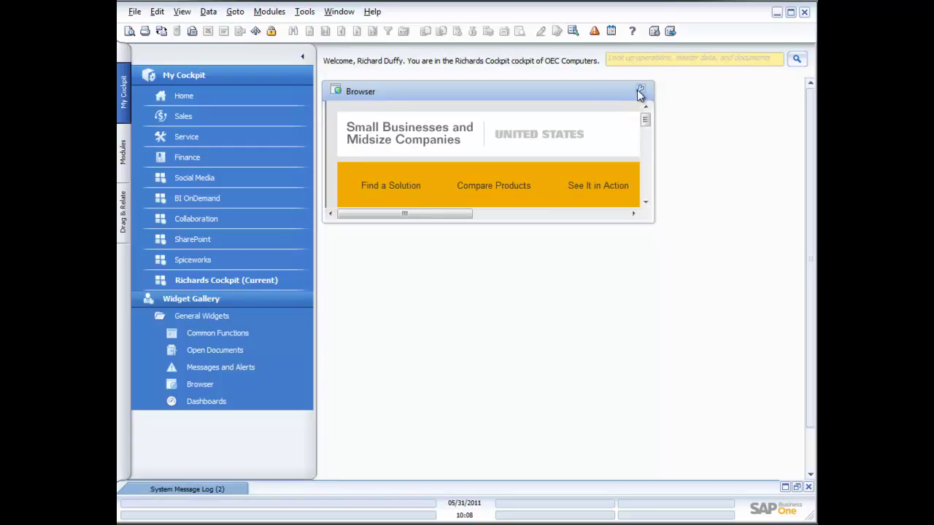
drag(624, 223, 646, 435)
drag(656, 340, 763, 339)
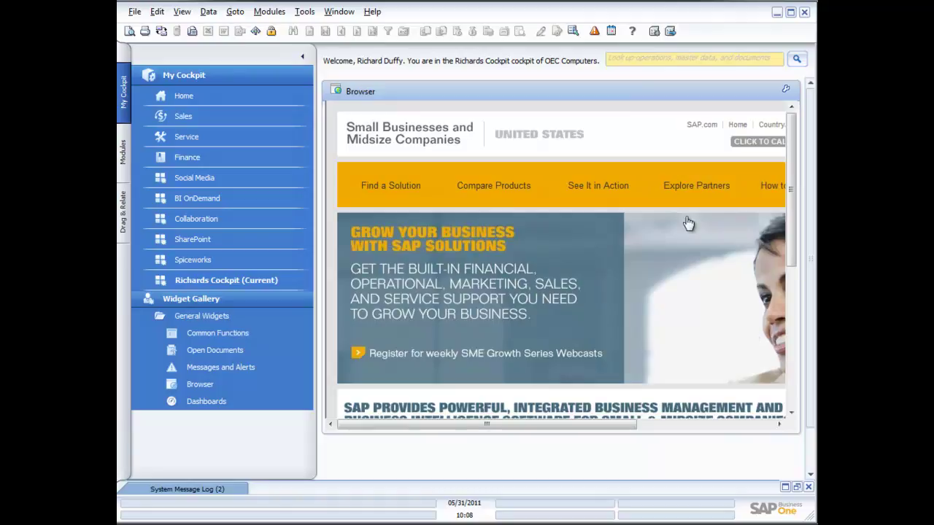
Step: Collapse the panel, view the Browser widget's Settings and cancel, then choose Close from its menu
click(305, 57)
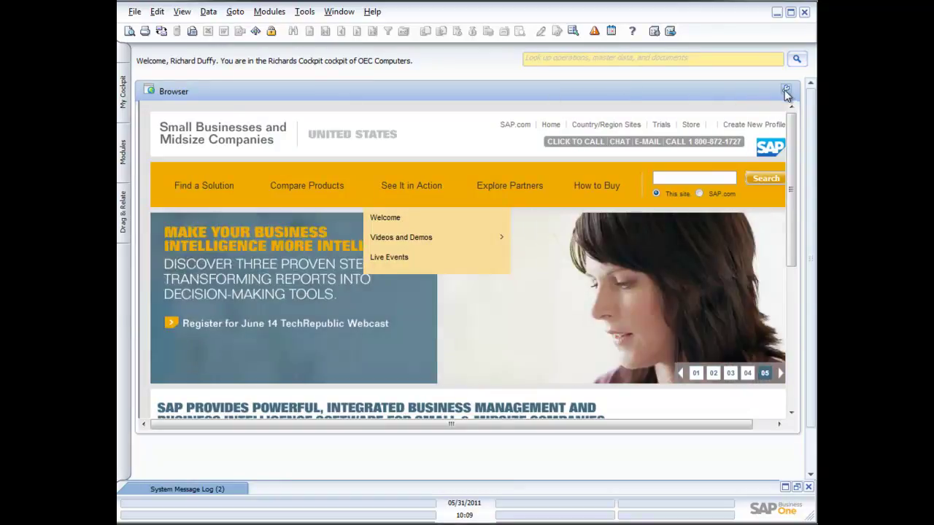
click(784, 90)
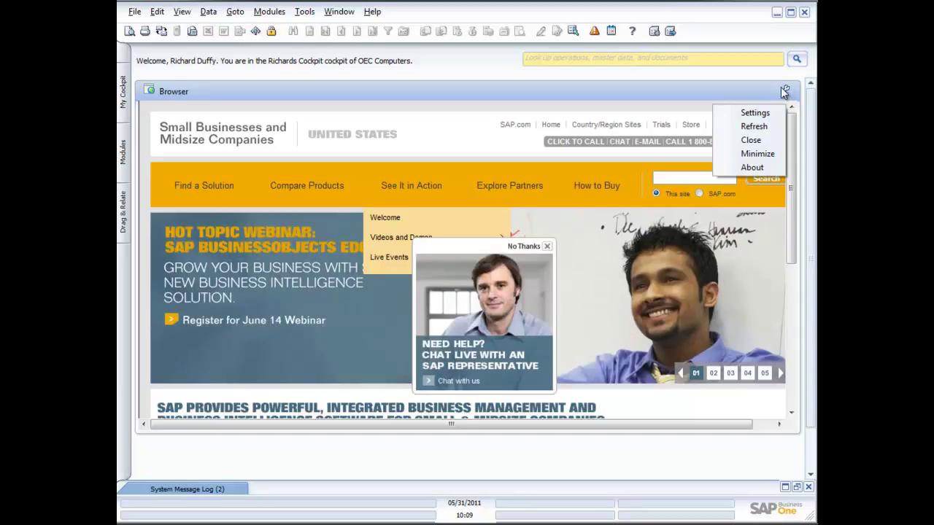
click(757, 115)
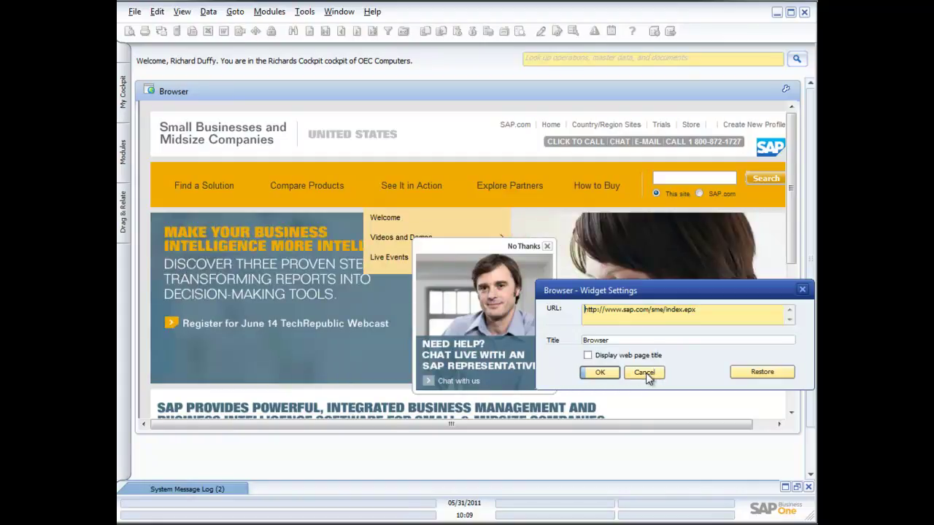
click(646, 373)
click(787, 90)
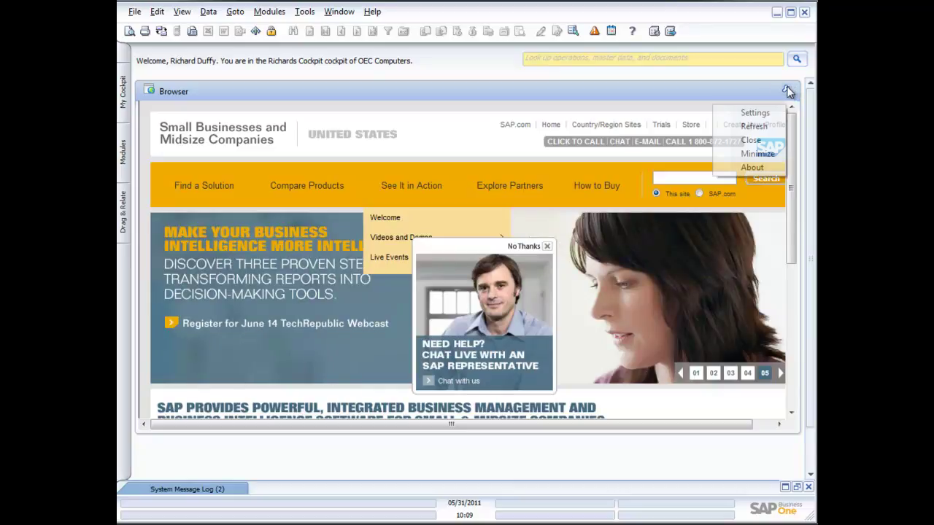
click(740, 140)
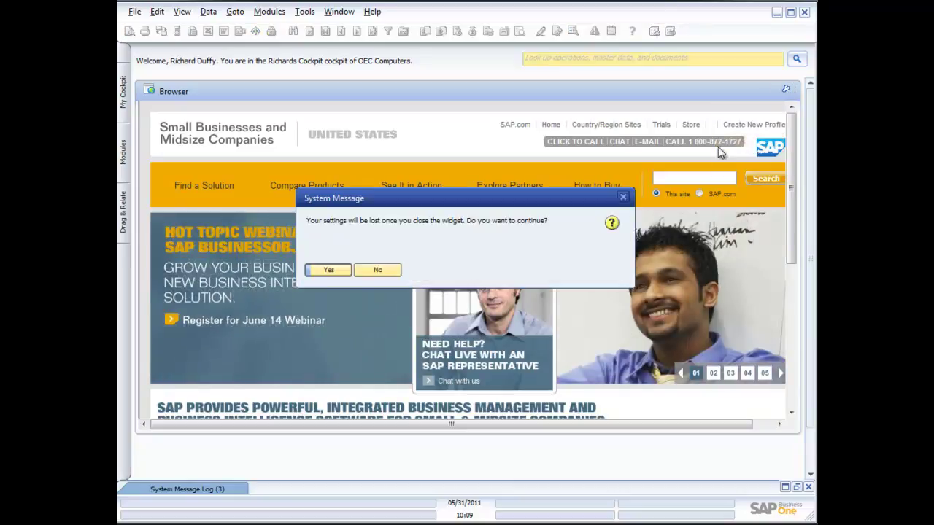
Step: Confirm Yes to remove the Browser widget, then bring back the My Cockpit panel
click(331, 269)
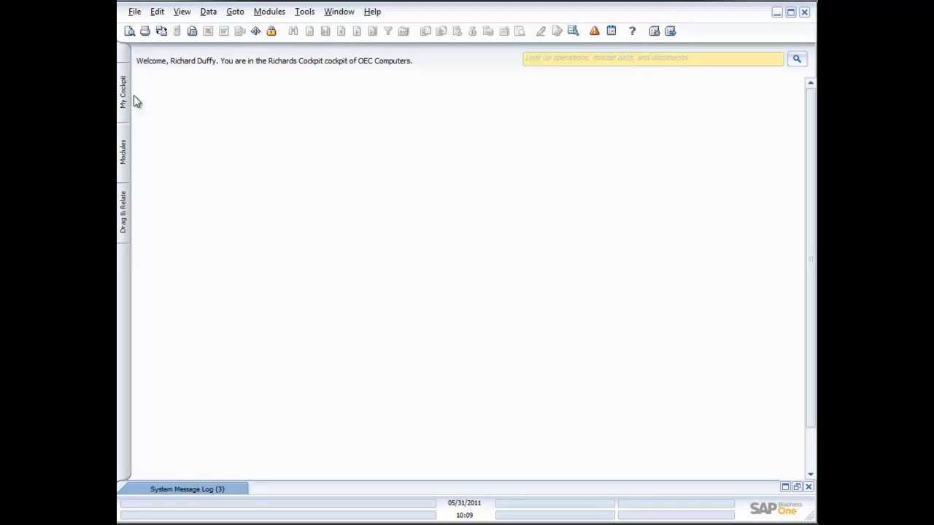
mouse_move(121, 88)
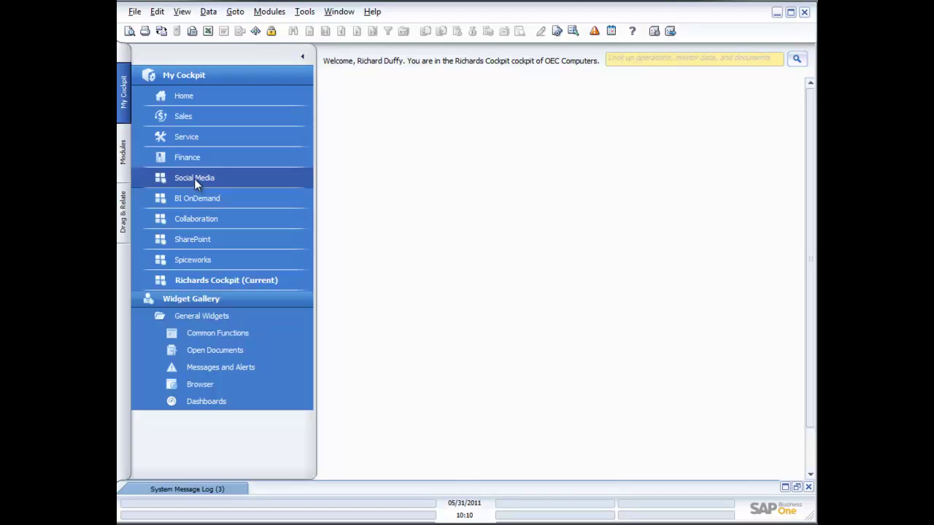
Step: Open the Social Media cockpit at full width and submit the HootSuite login with the account's email and password
click(194, 178)
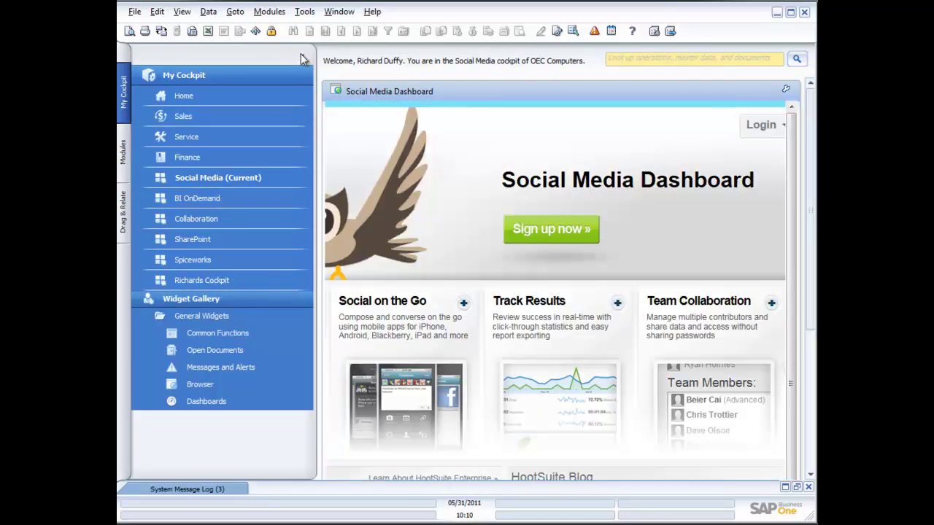
click(303, 61)
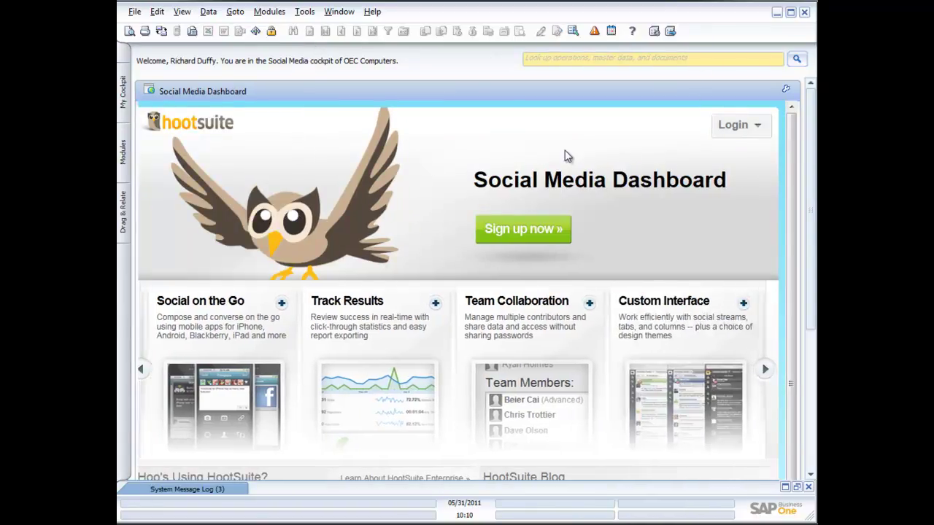
click(733, 125)
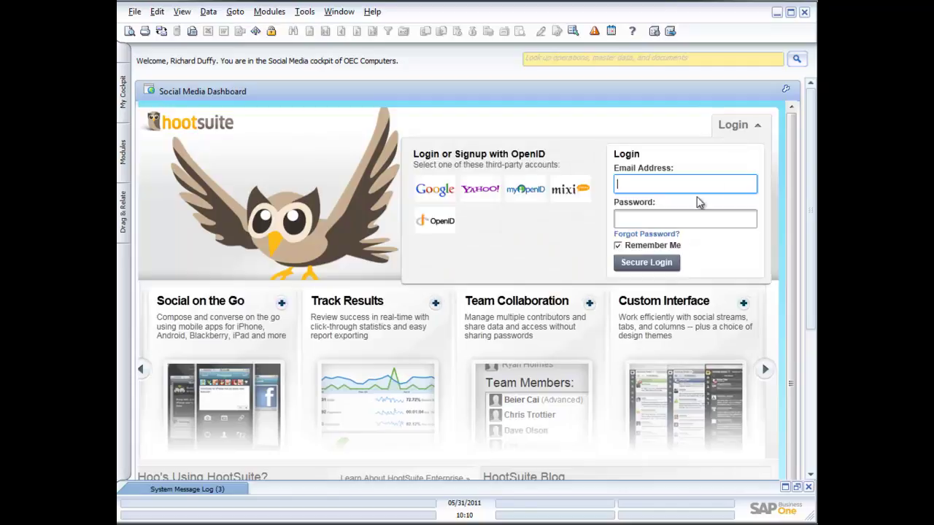
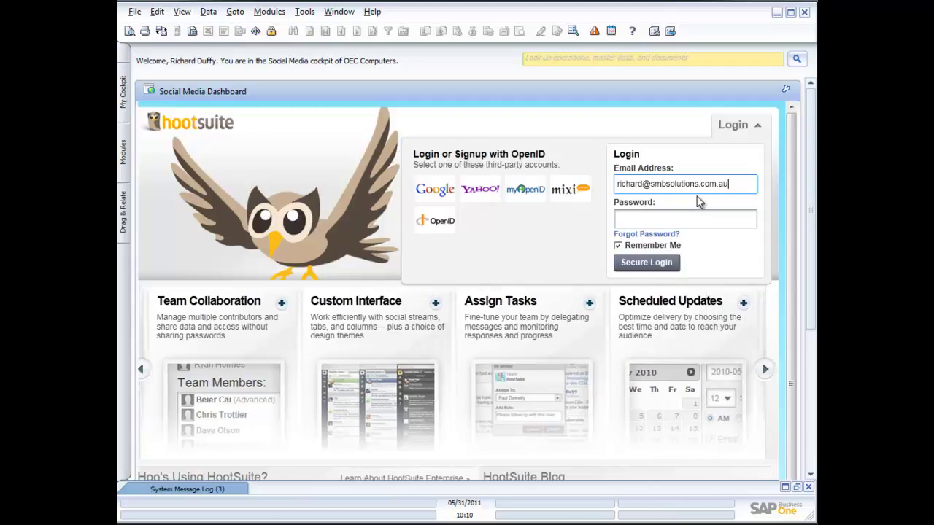
click(667, 220)
text(•••••••••)
click(632, 264)
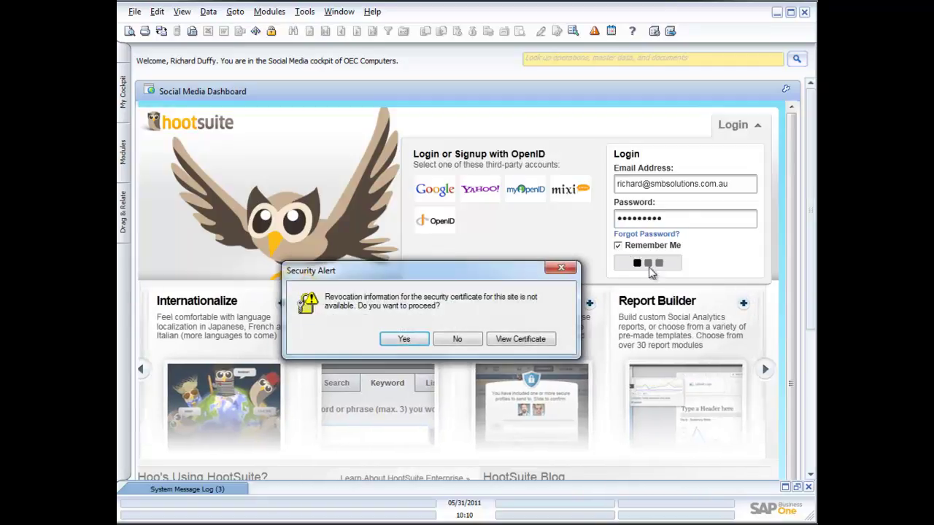
Step: Accept the security certificate alert and show the HootSuite Twitter streams
click(407, 342)
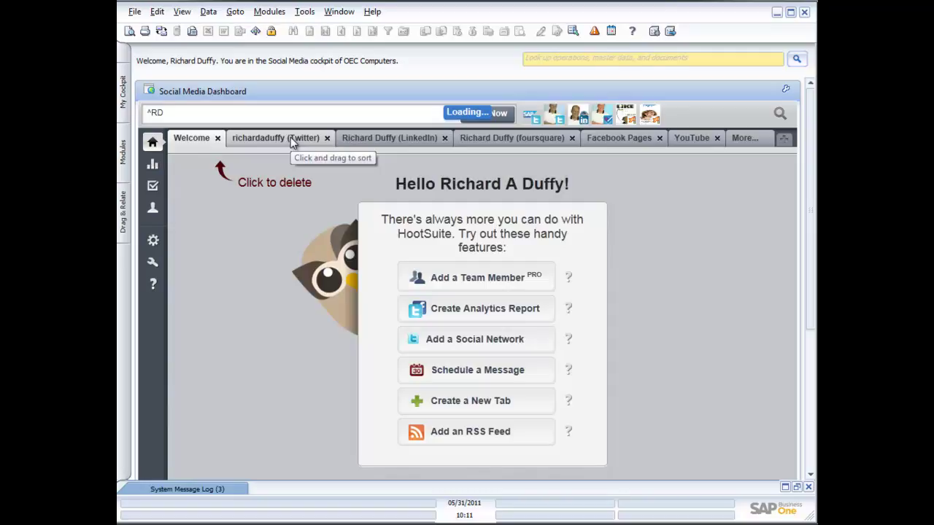
click(290, 139)
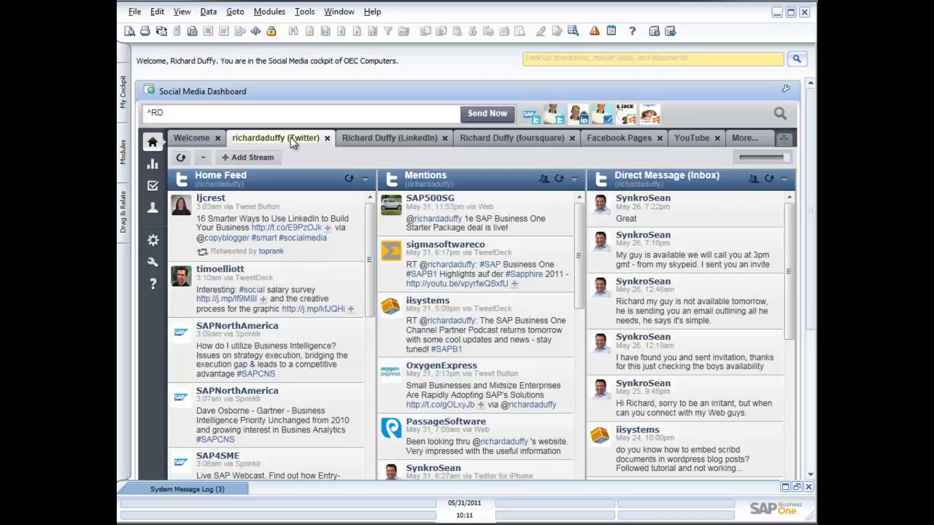
Step: Bring back the cockpit list and switch to the SharePoint cockpit showing the OEC Computers site
click(121, 108)
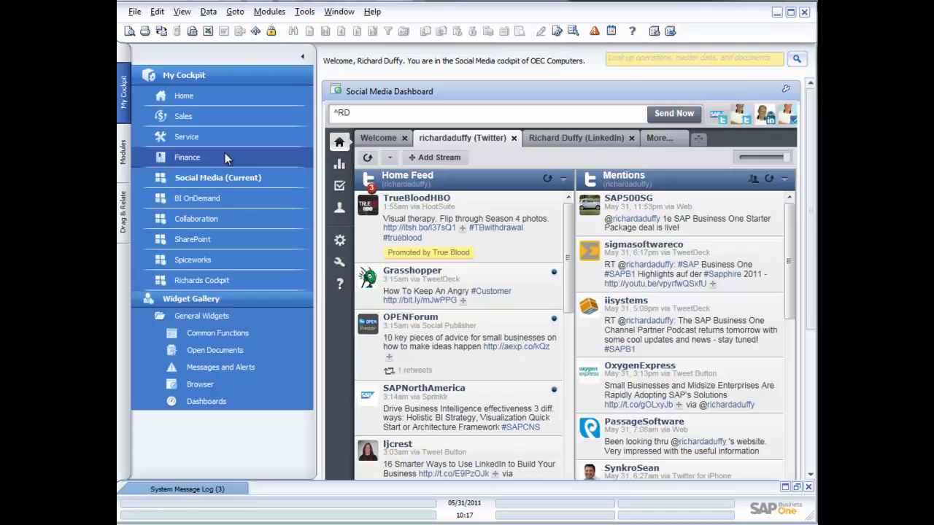
click(198, 242)
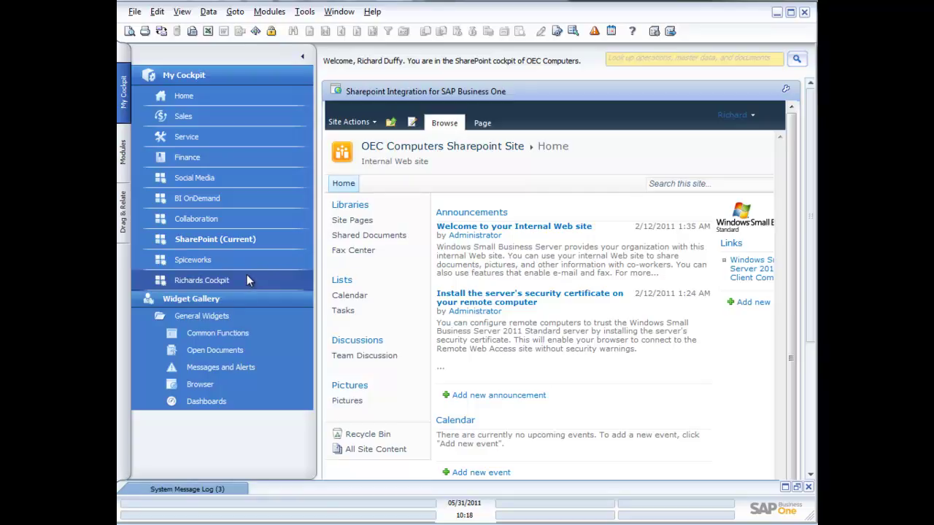
Step: Switch back to the OEC Computers Sales cockpit
click(178, 119)
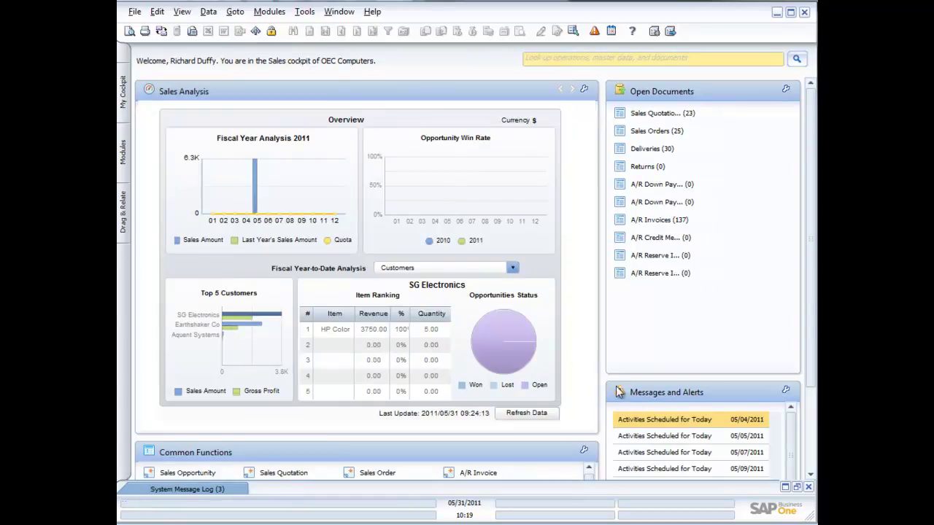
Step: Scroll the Sales cockpit down until the Common Functions widget is fully visible
scroll(786, 438, down, 3)
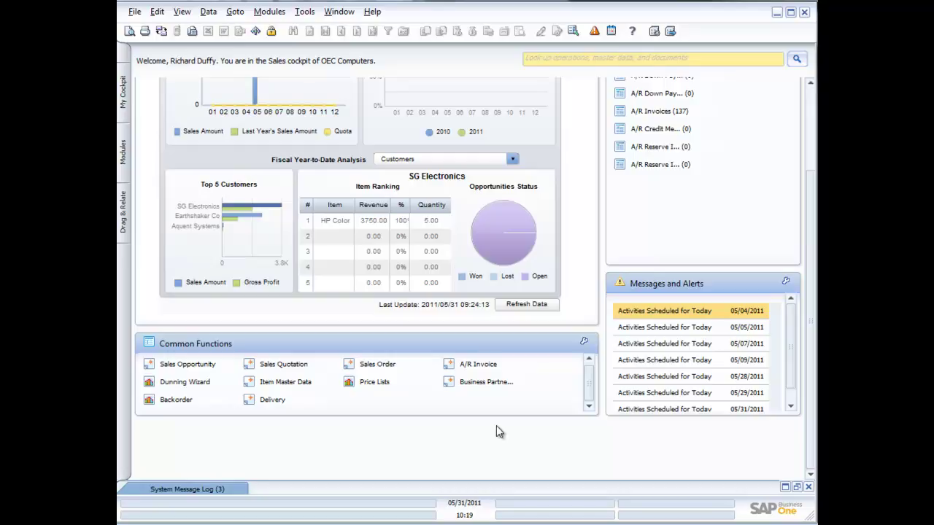
Step: Open a blank Business Partner Master Data form from Common Functions and move it up and left
click(488, 384)
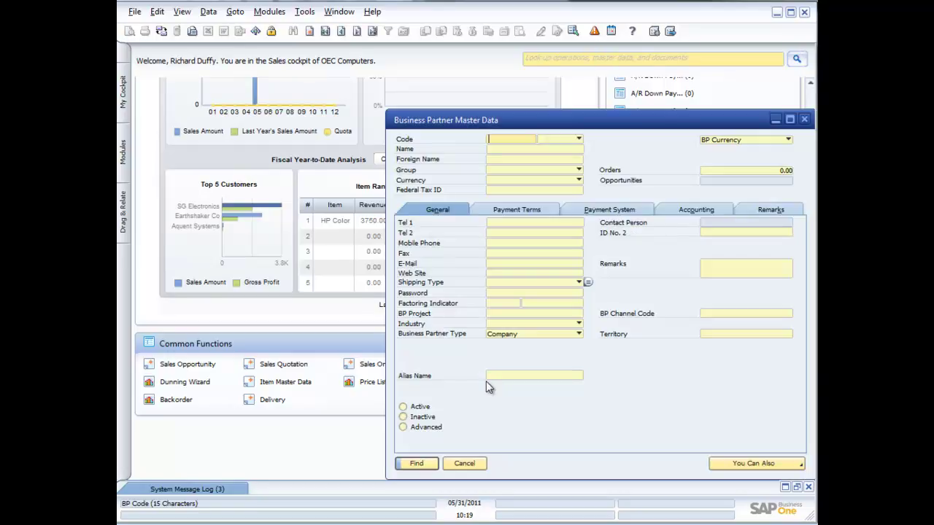
drag(511, 128, 371, 99)
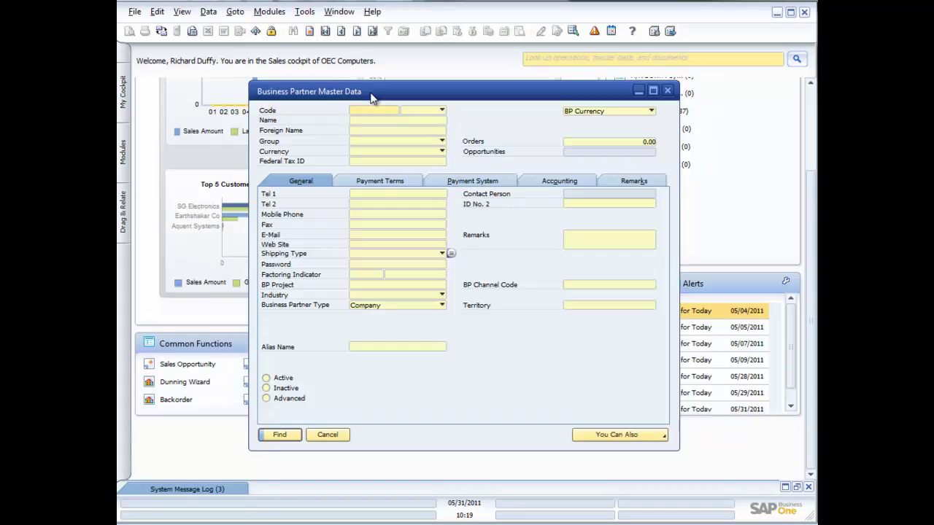
Step: Maximize the Business Partner Master Data window
click(653, 90)
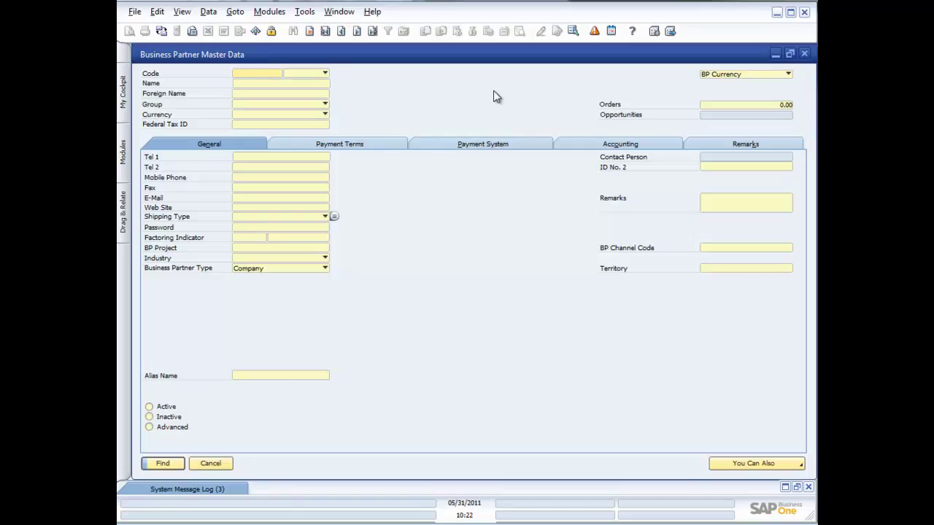
click(310, 31)
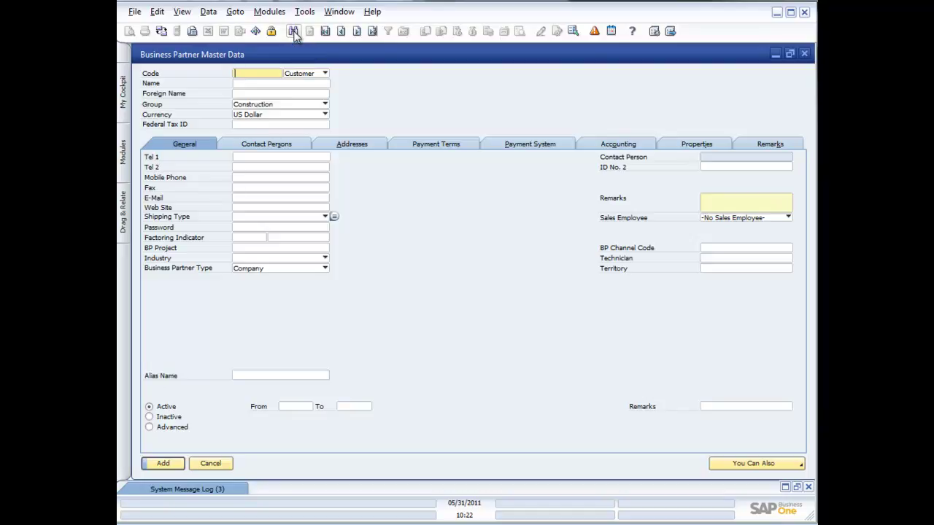
click(294, 32)
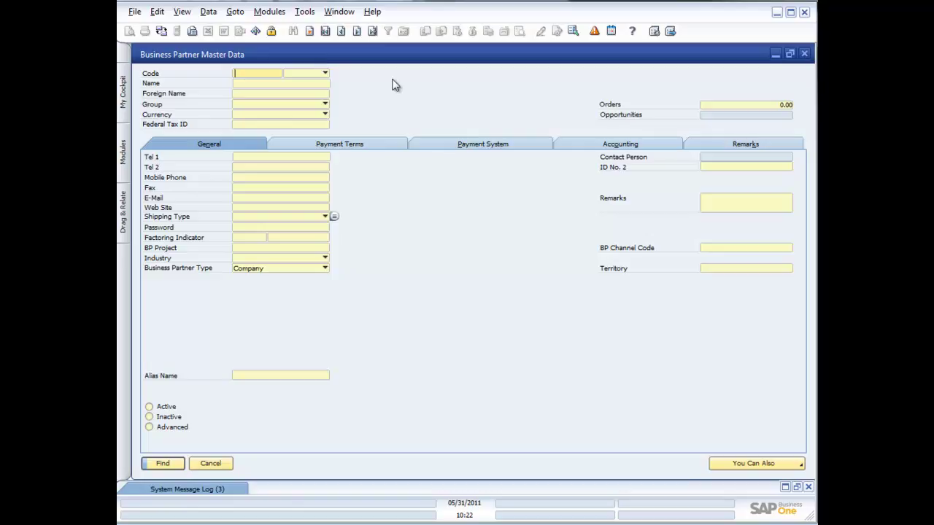
Step: Run a * wildcard search in the Code field to list all business partners, moving the list up-left
click(266, 82)
click(256, 84)
key(Tab)
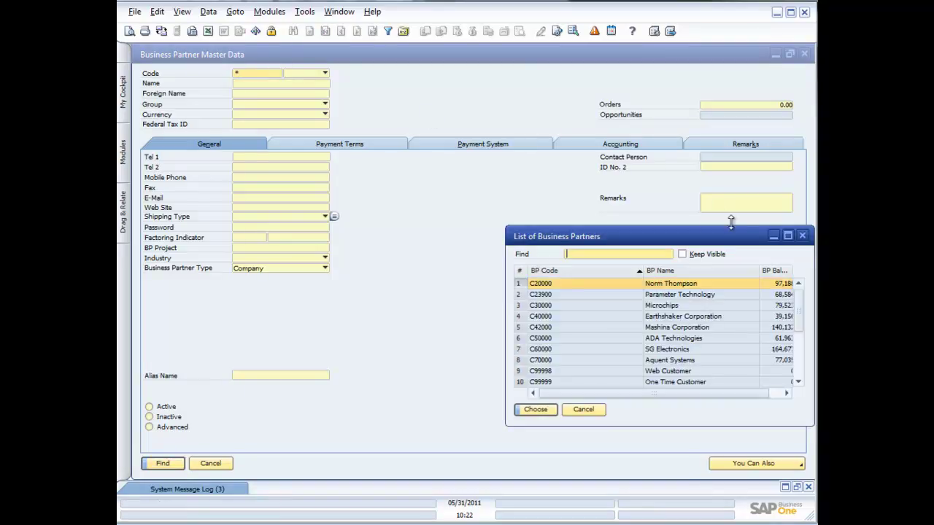
drag(672, 238, 552, 203)
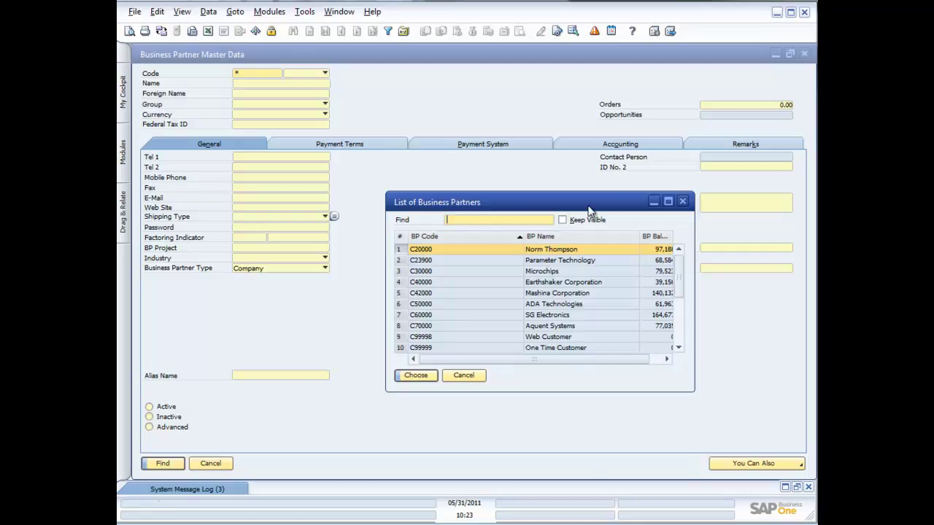
Step: Load Earthshaker Corporation (C40000) from the list and drop down its Group choices
double_click(483, 282)
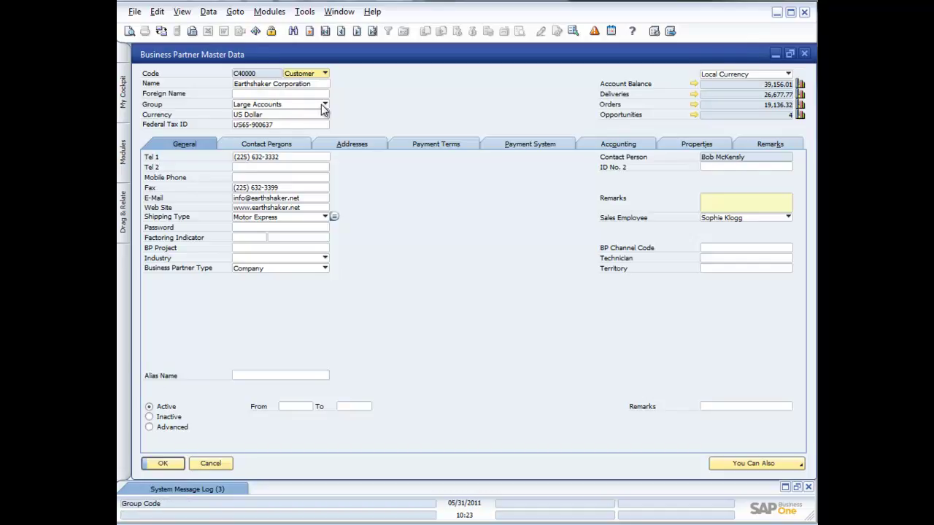
click(324, 106)
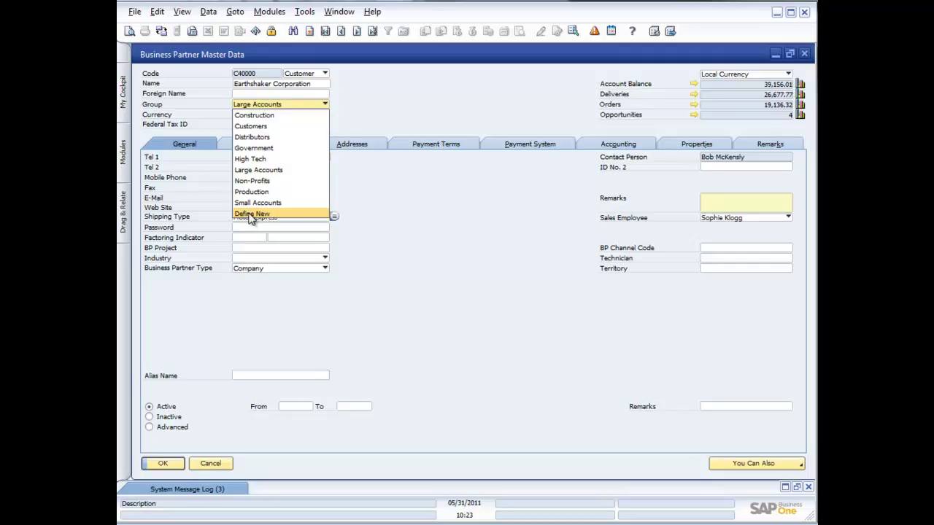
Step: Define a new Associations customer group and apply it to Earthshaker Corporation
click(249, 214)
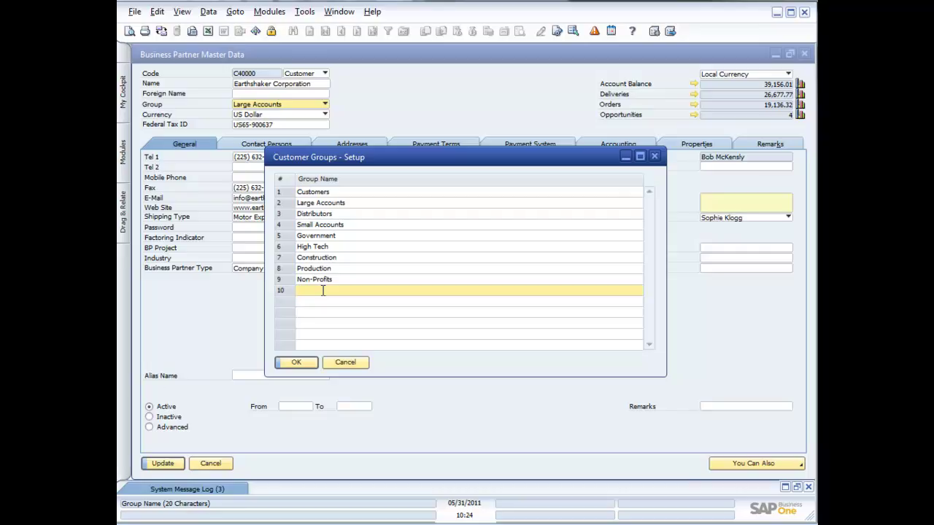
text(Associations)
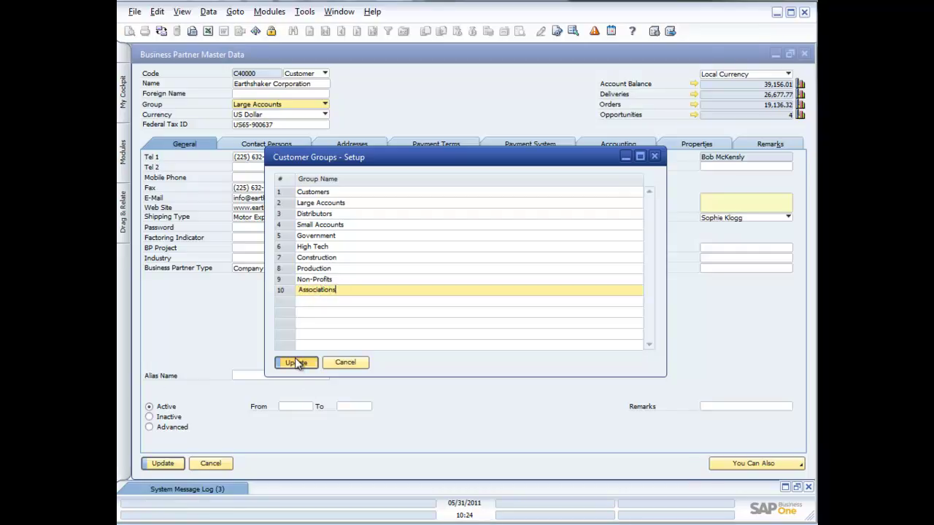
click(296, 363)
click(298, 363)
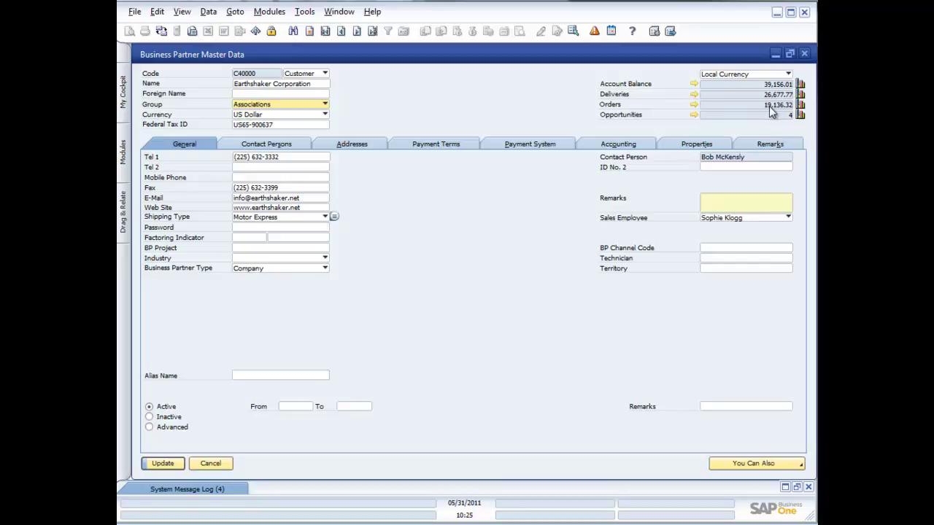
Step: Open Earthshaker's Sales Order Balance showing orders 230, 238 and 244, totalling 19,136.32
click(693, 105)
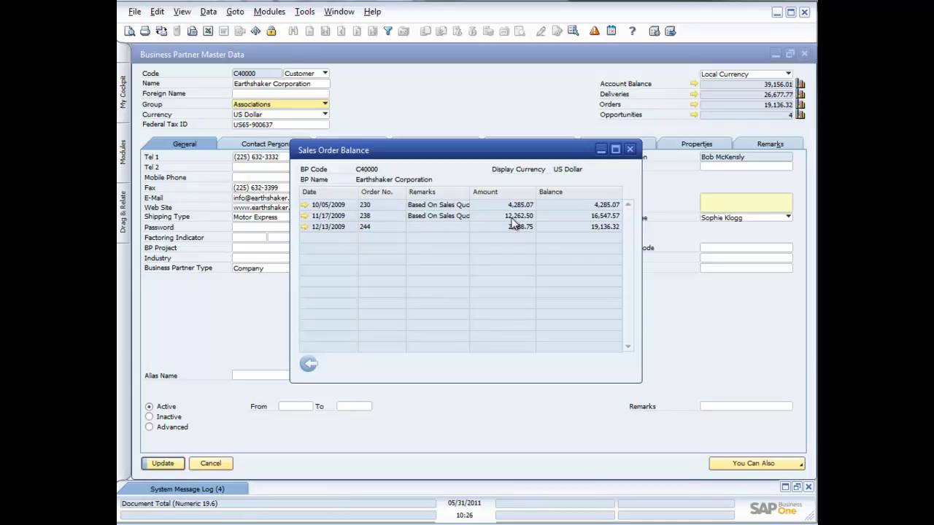
Step: Open Sales Order 238 of 11/17/2009, totalling 12,262.50 and based on quotation 240
click(304, 216)
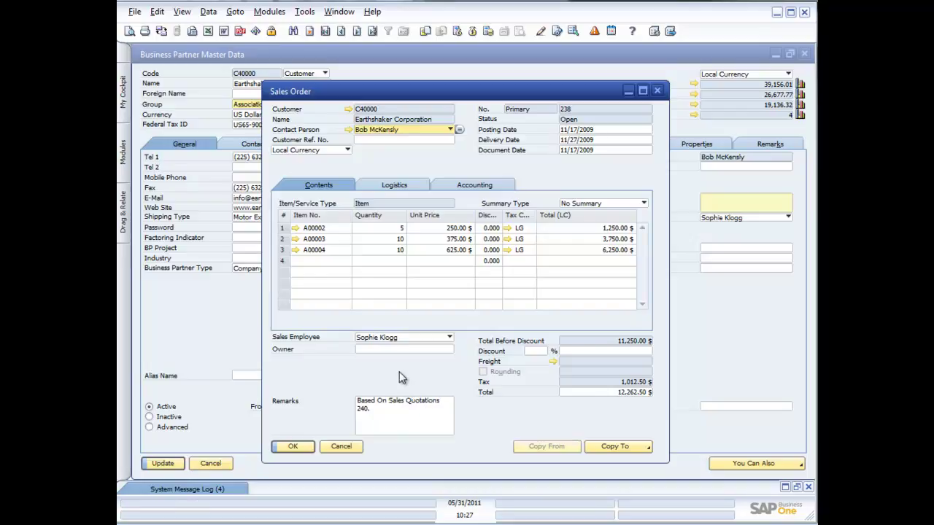
Step: Show the Link Map for Sales Order 238 and open its source Sales Quotation 240 from it
right_click(331, 373)
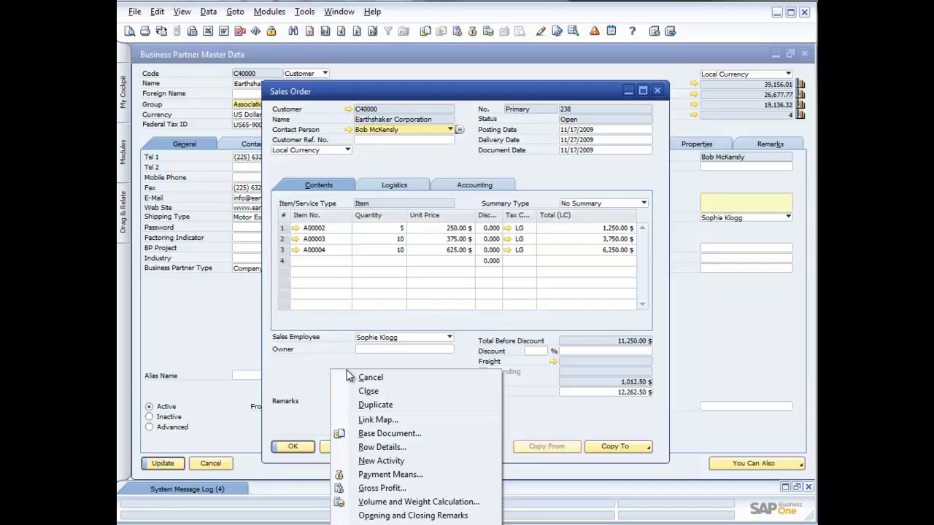
click(374, 421)
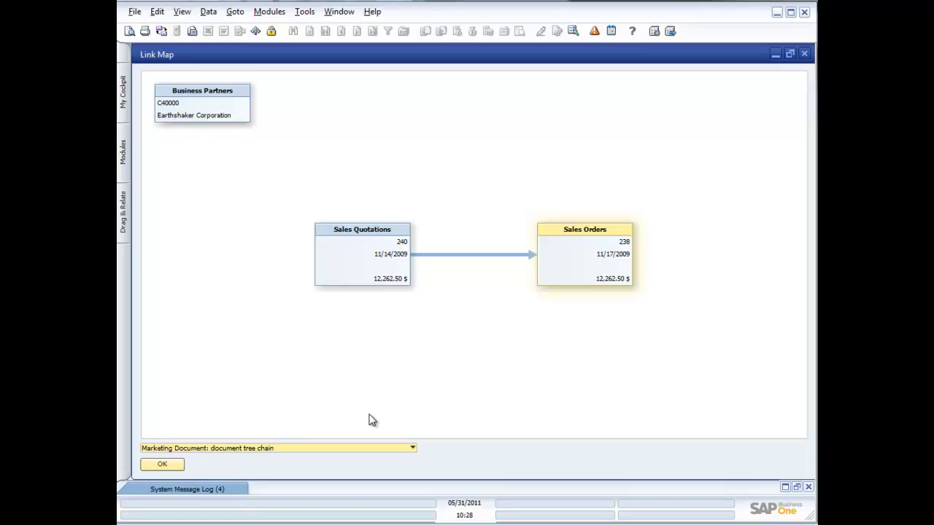
mouse_move(610, 242)
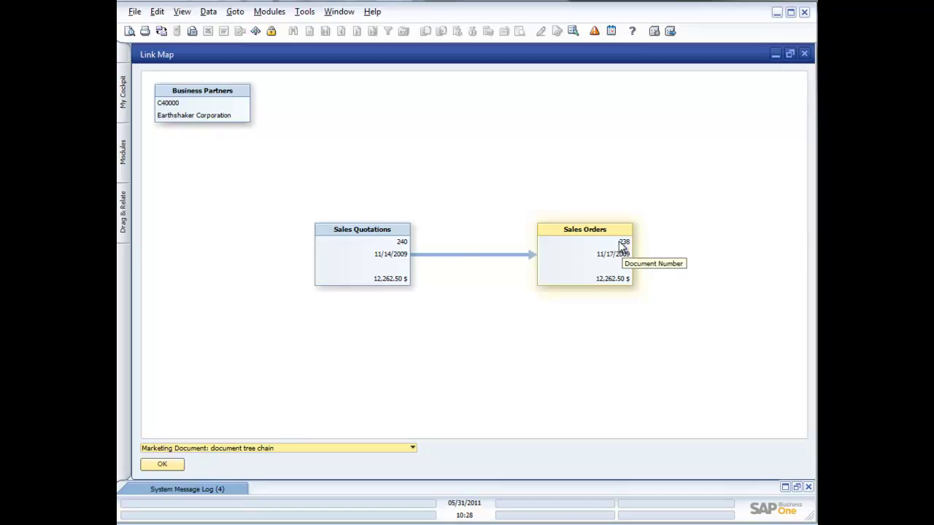
mouse_move(378, 233)
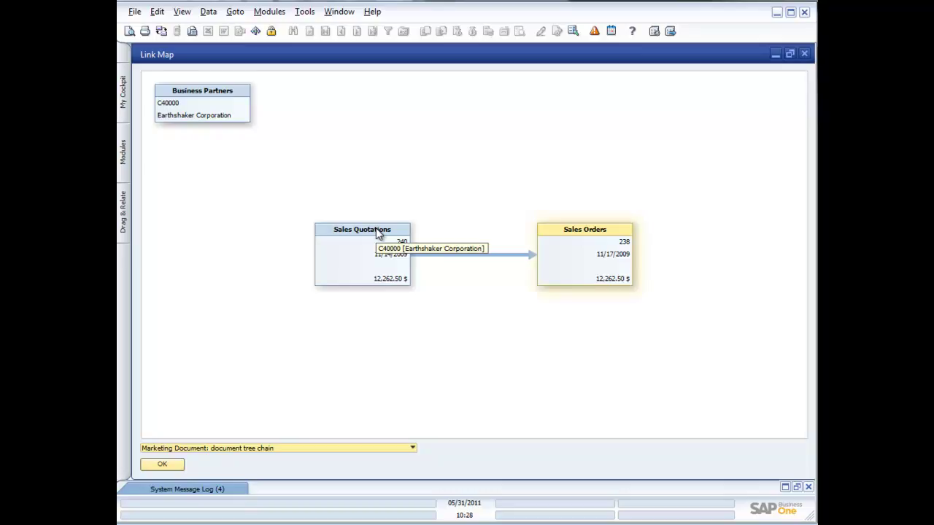
double_click(378, 232)
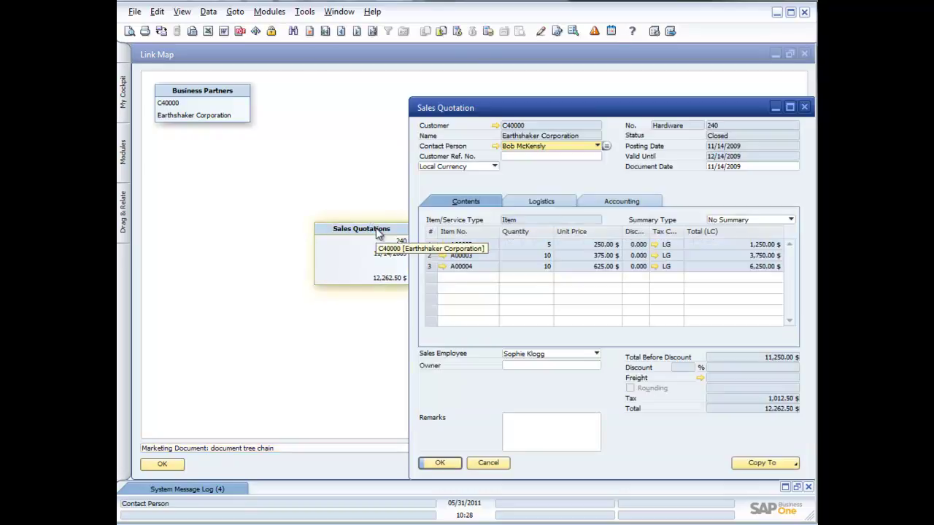
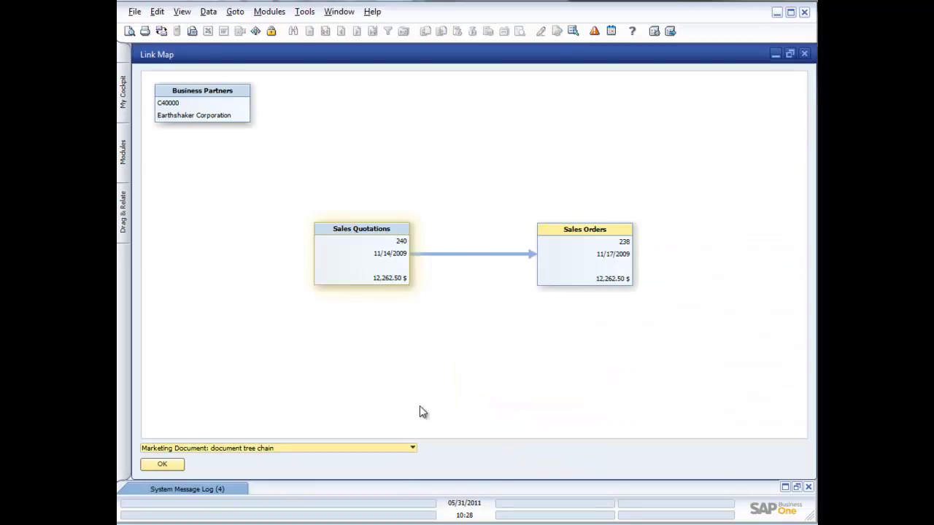
Step: Switch the Link Map view to the sales order's posting details, then to its items
click(413, 449)
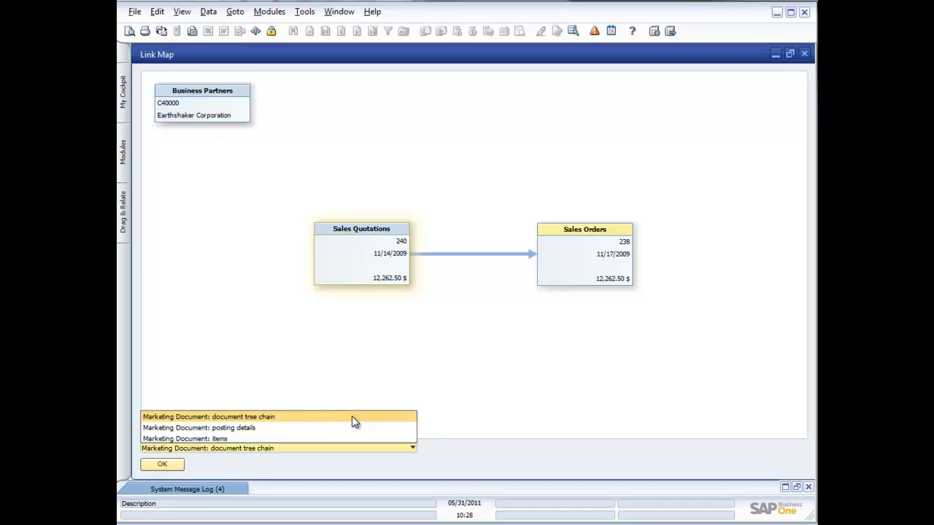
click(263, 427)
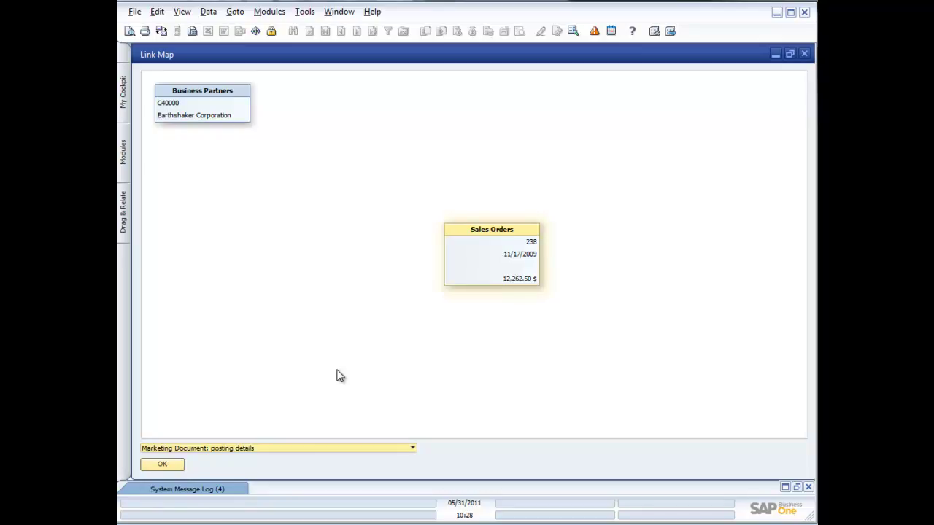
click(413, 450)
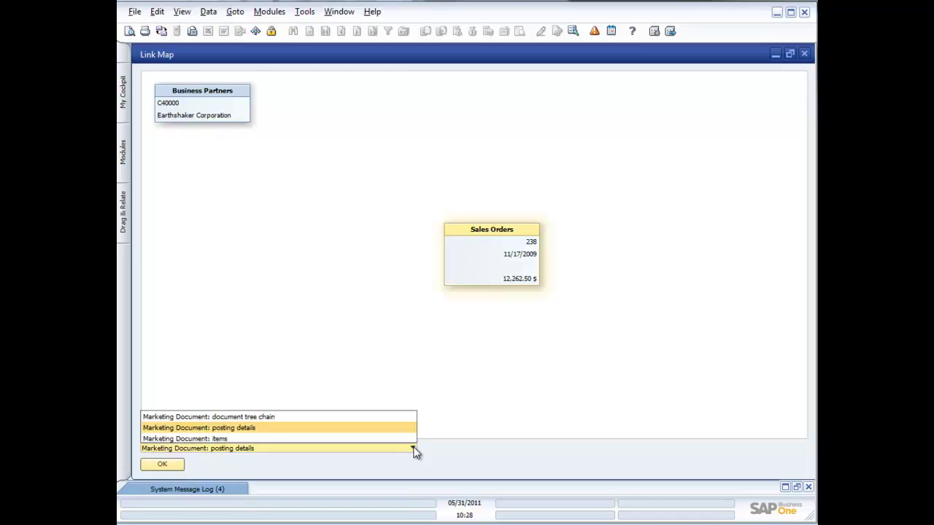
click(297, 437)
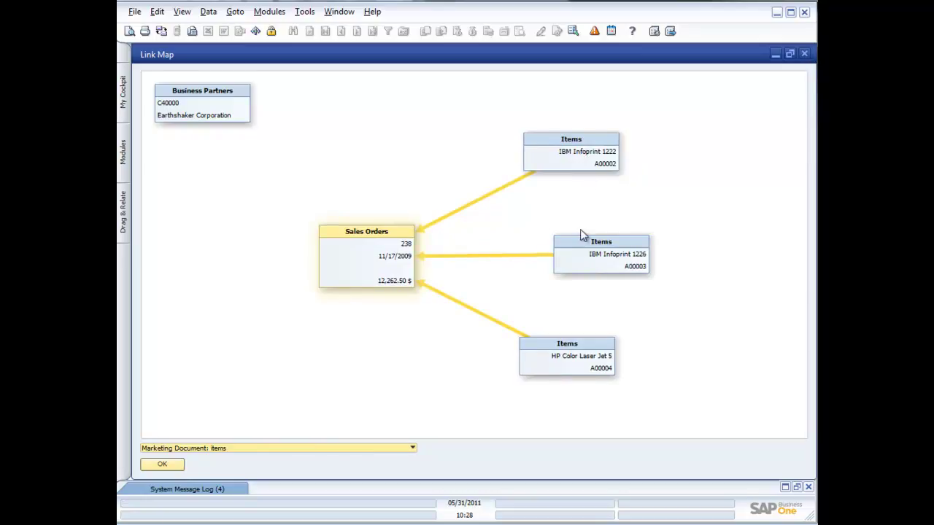
Step: Check the HP Color Laser Jet 5 item details, then close them and the Link Map
click(575, 364)
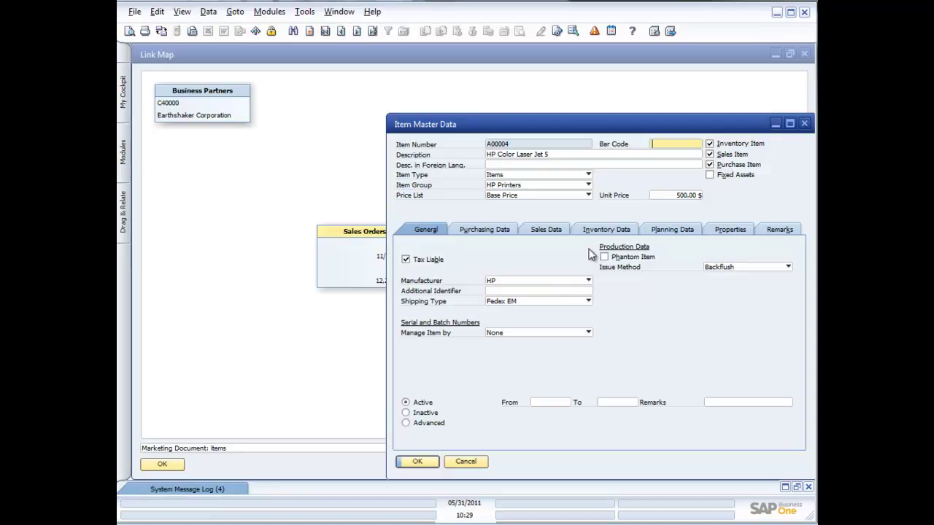
click(804, 125)
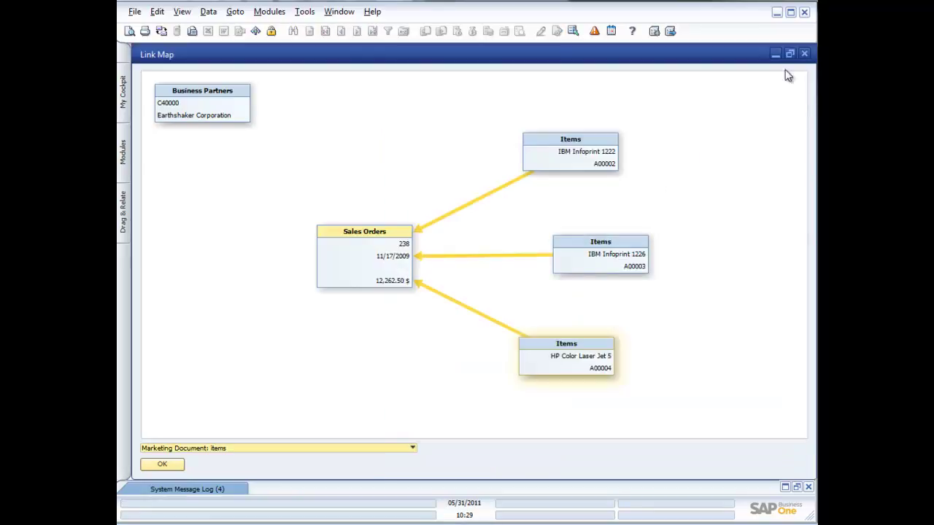
click(803, 55)
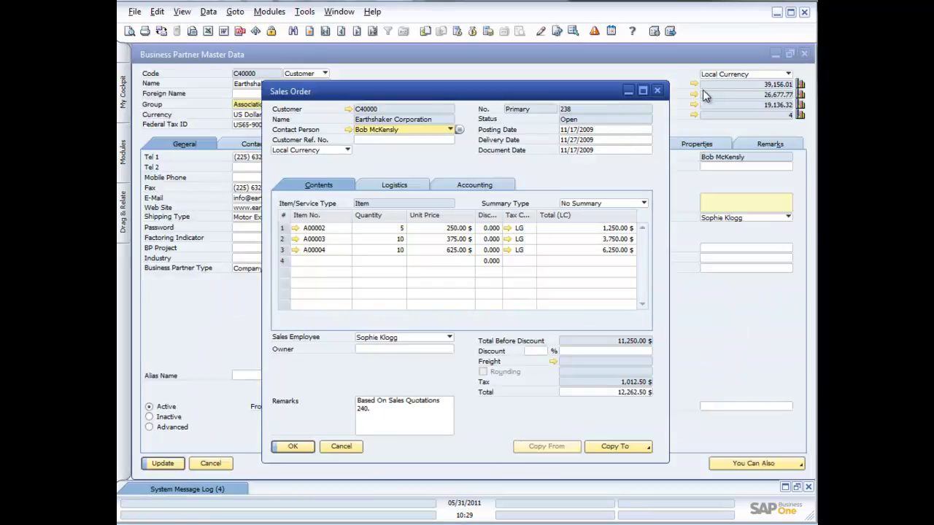
Step: Close Sales Order 238 and its balance list, review the account balance transactions, and bring up the sales analysis graph
click(657, 91)
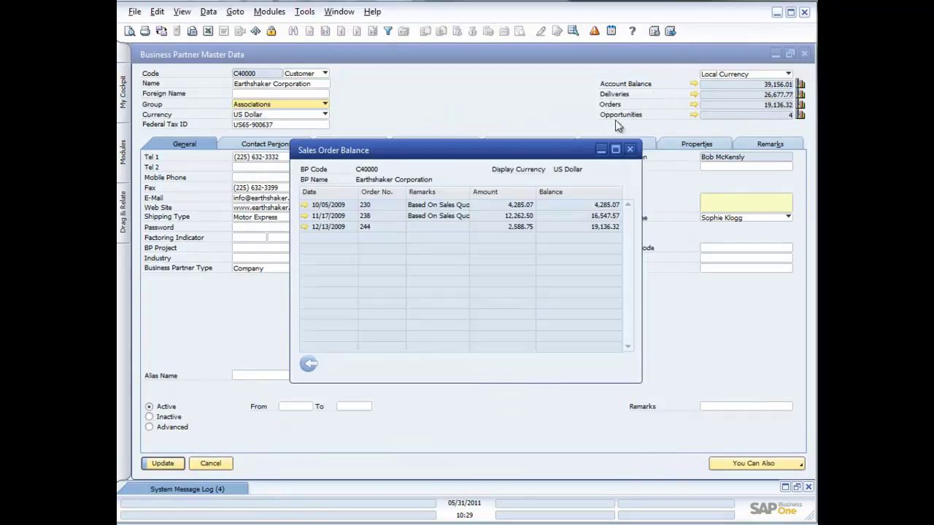
click(630, 151)
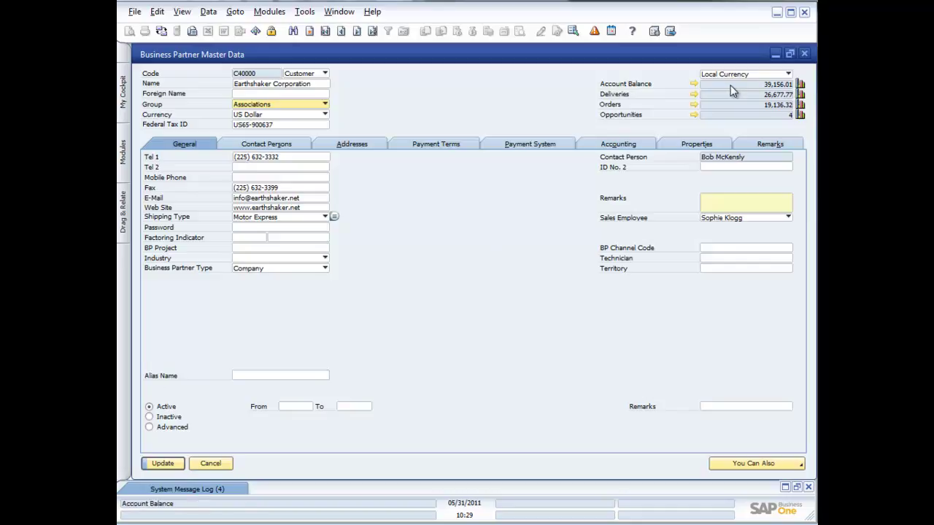
click(694, 85)
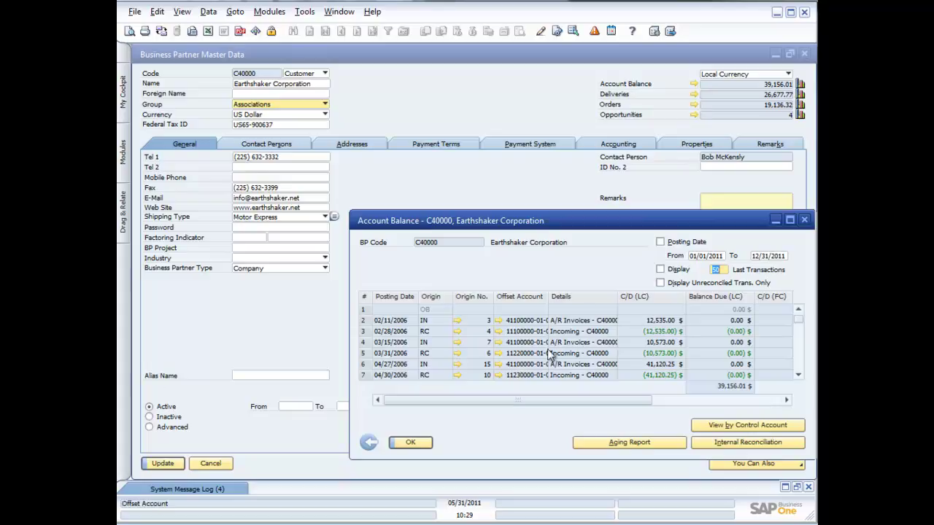
click(804, 219)
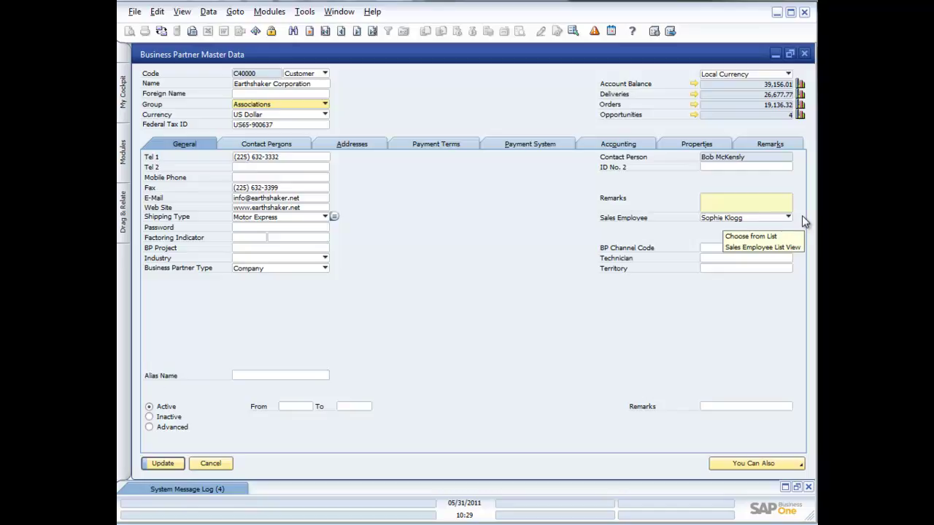
click(800, 85)
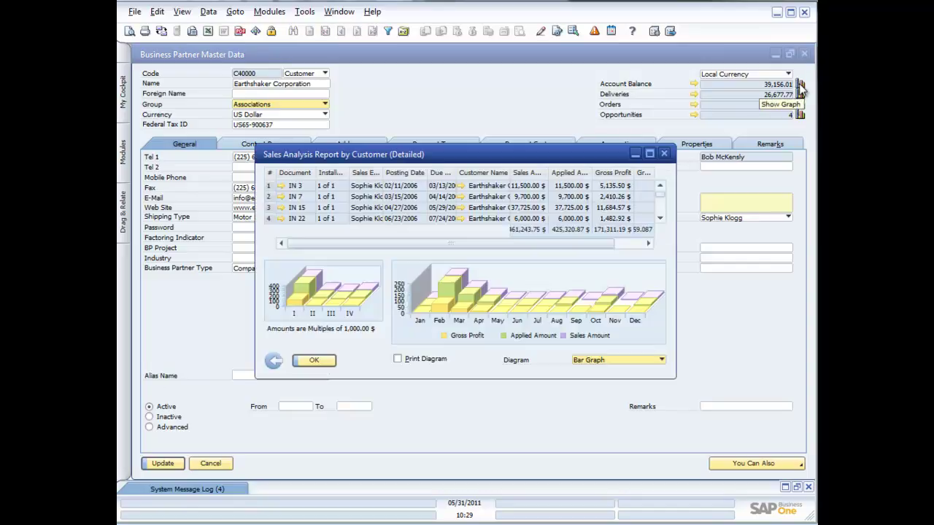
Step: Move the Earthshaker Corporation Sales Analysis Report window up and to the left
drag(486, 153, 443, 135)
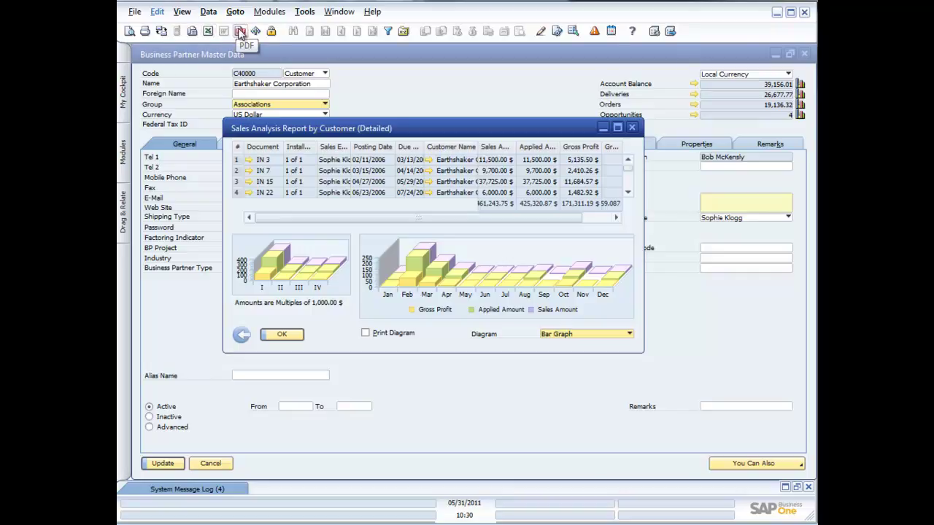
Step: Print-preview the detailed sales analysis report without charts and scroll through it
click(130, 32)
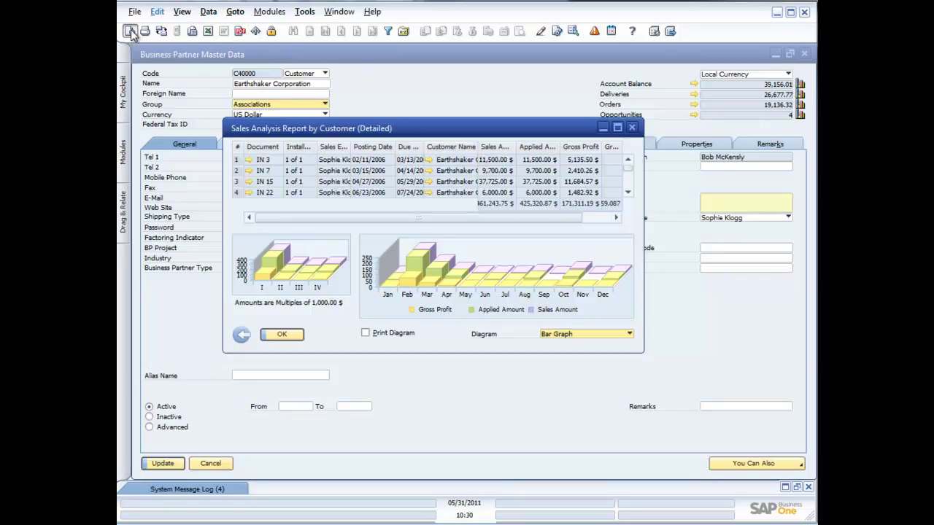
scroll(451, 208, down, 5)
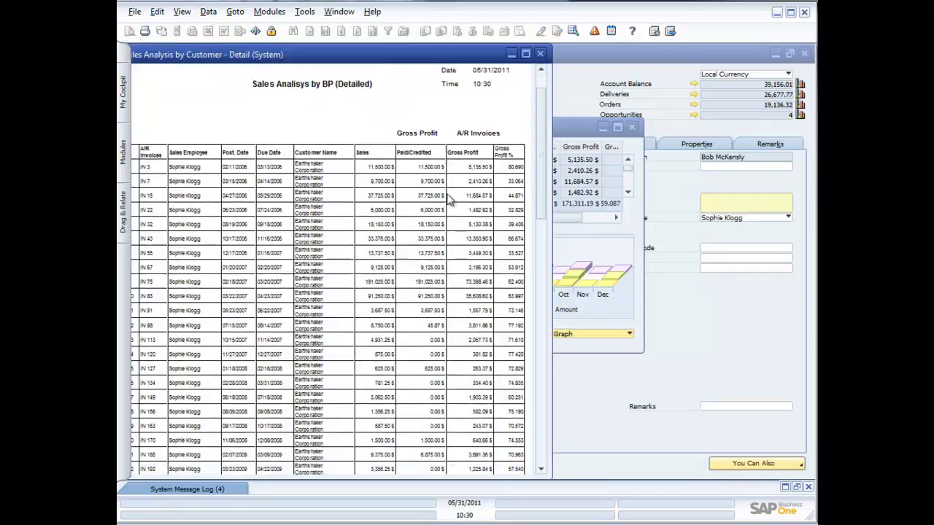
scroll(450, 201, down, 8)
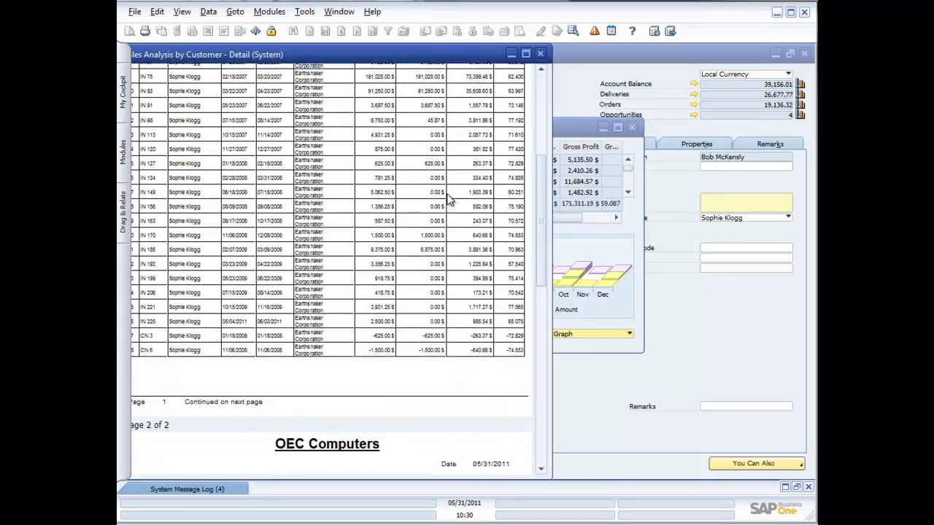
scroll(451, 201, down, 1)
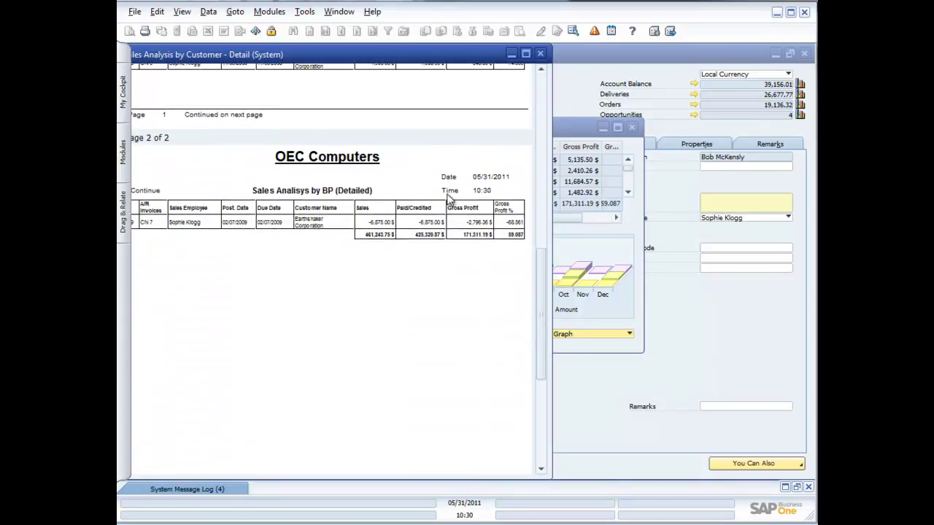
scroll(448, 202, up, 2)
click(540, 53)
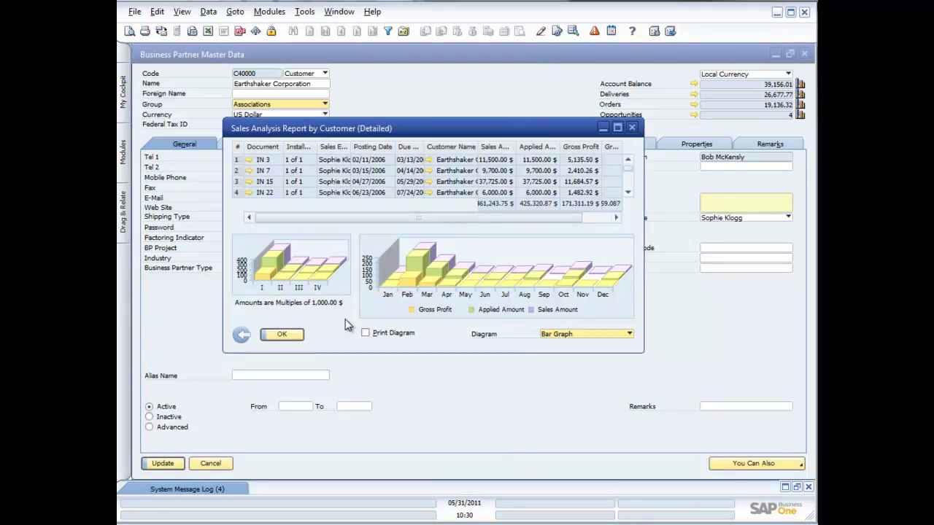
Step: Enable Print Diagram and preview again, with the monthly and quarterly charts on page 2
click(365, 334)
click(133, 30)
scroll(336, 168, down, 3)
scroll(336, 168, down, 10)
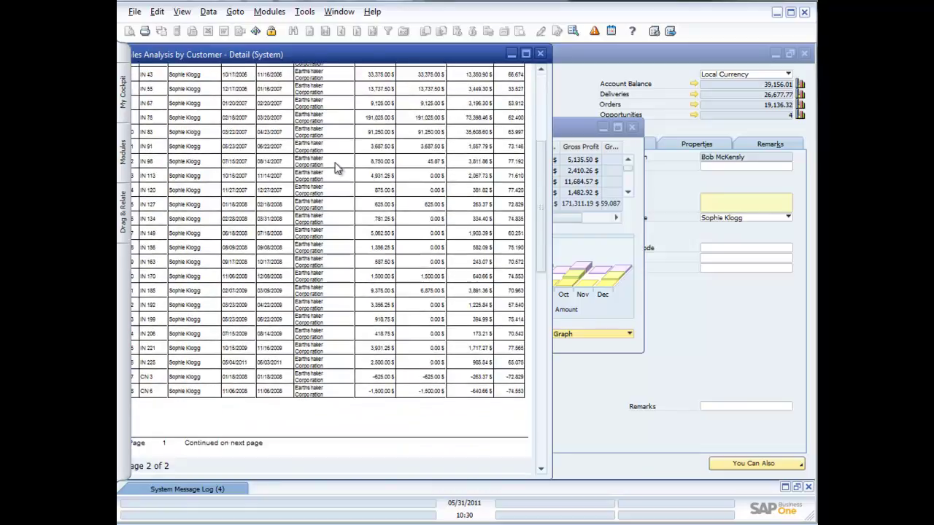
scroll(336, 168, down, 3)
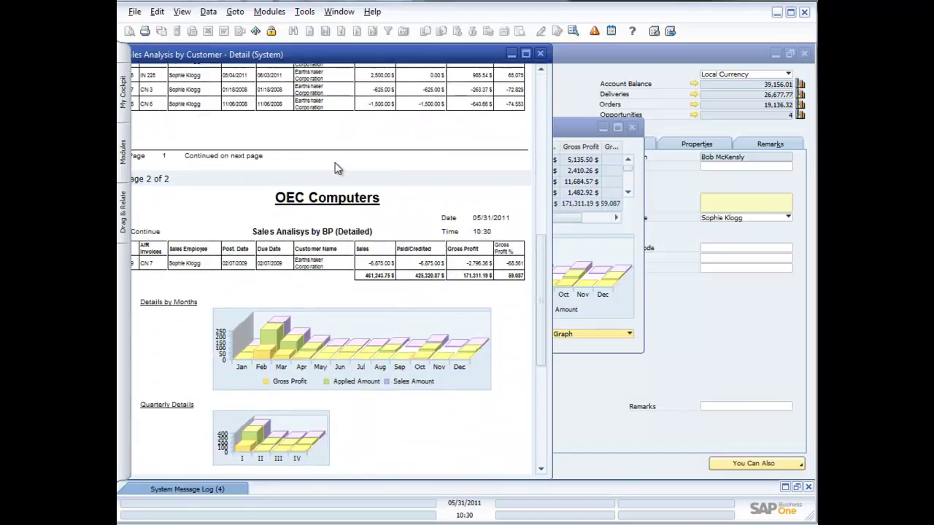
click(540, 54)
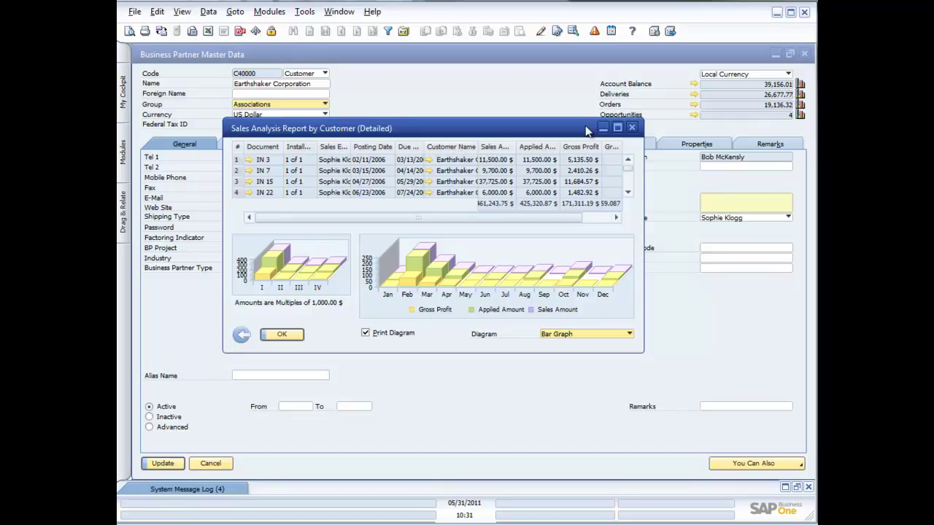
Step: Close the sales analysis report and move from C42000 to C60000 SG Electronics without saving
click(633, 129)
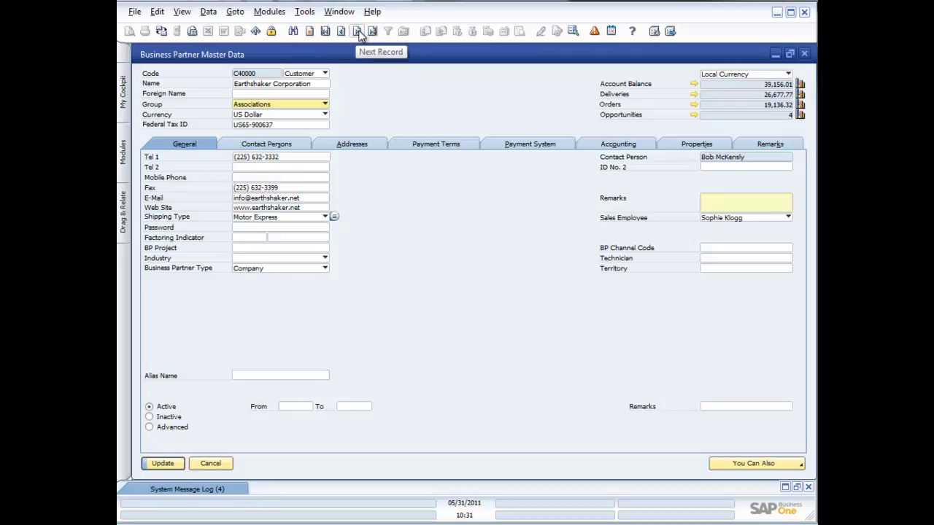
click(357, 33)
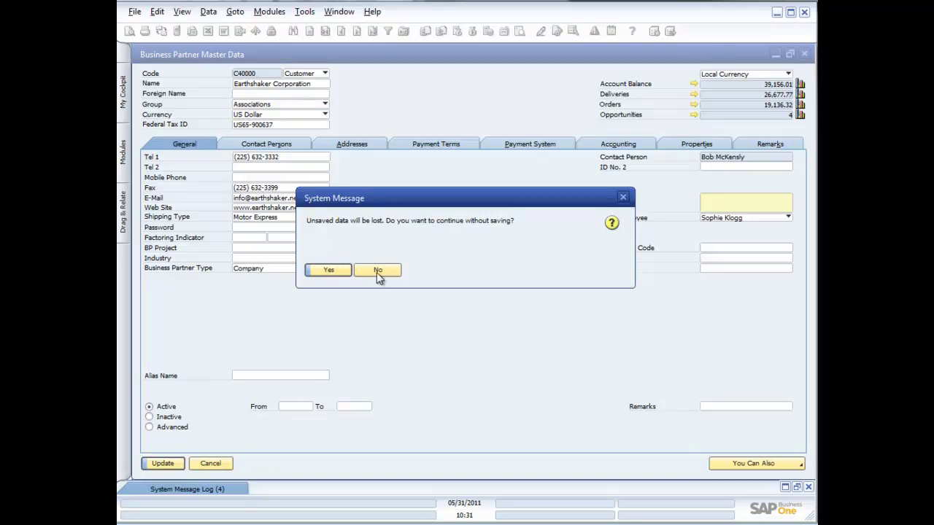
click(327, 270)
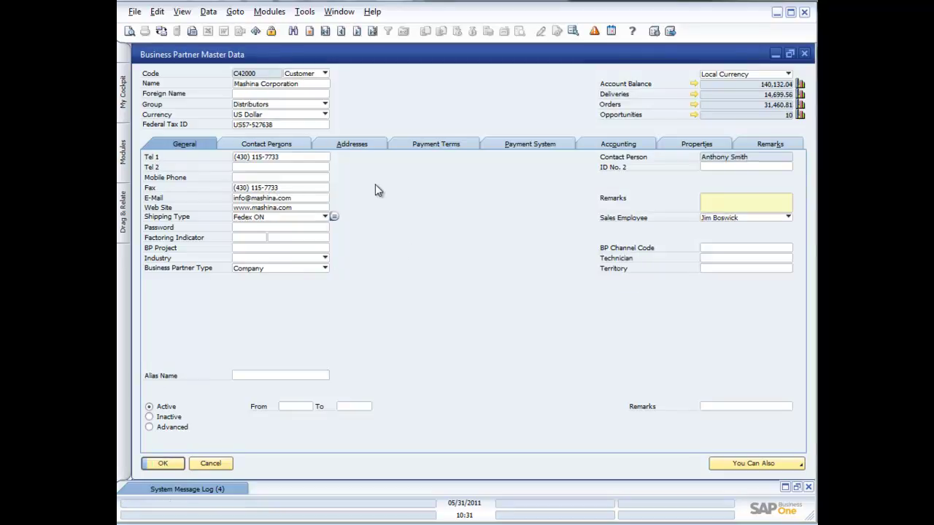
click(358, 32)
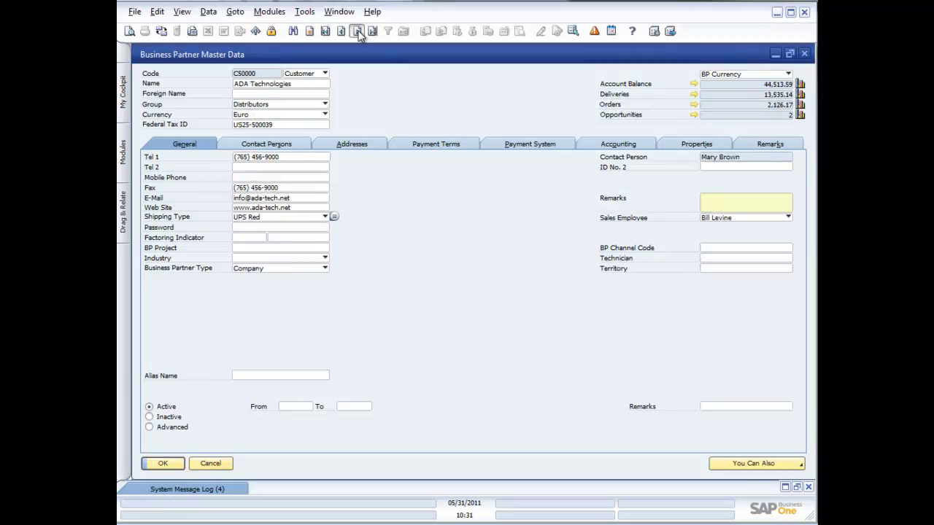
click(358, 32)
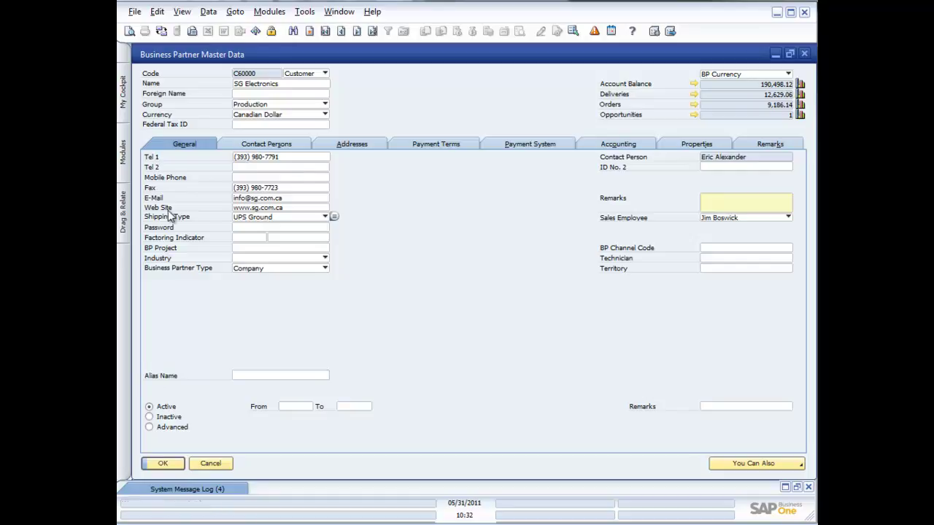
Step: Change the Name field's label on the form to 'Business Partner'
ctrl+double_click(151, 84)
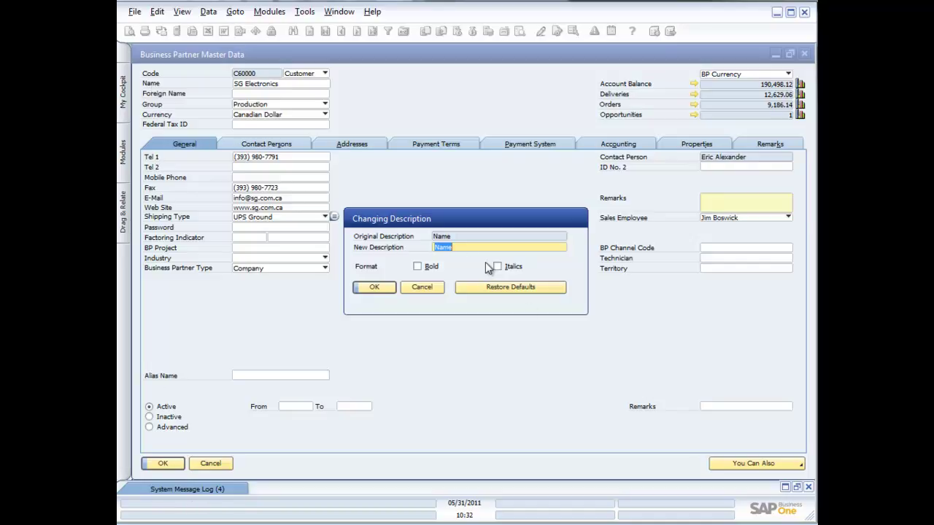
text(B)
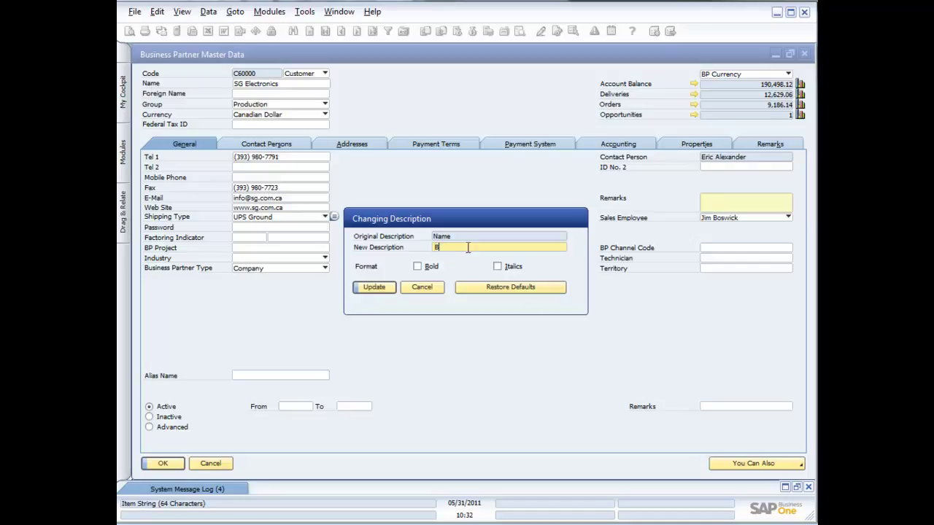
text(usiness partner)
key(BackSpace)
text(P)
click(381, 288)
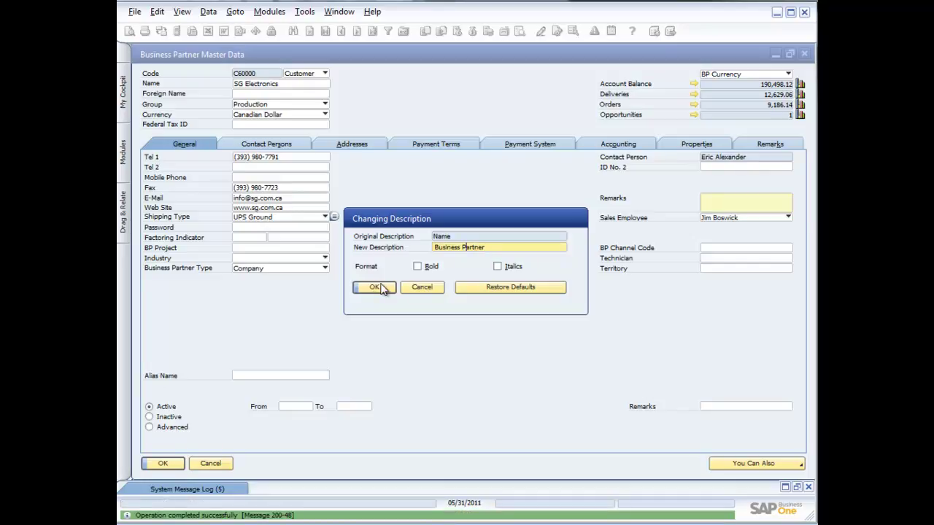
click(381, 288)
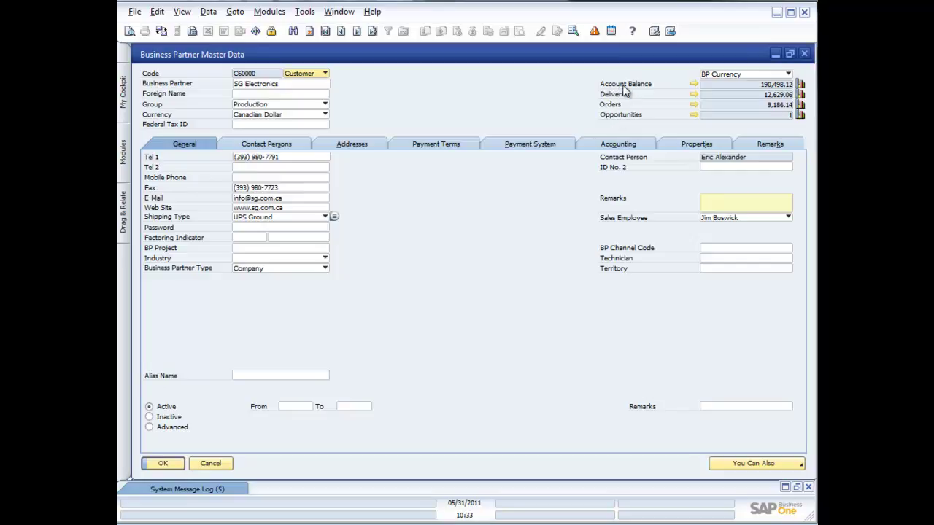
Step: Relabel the Account Balance field as 'What they owe us'
ctrl+double_click(624, 86)
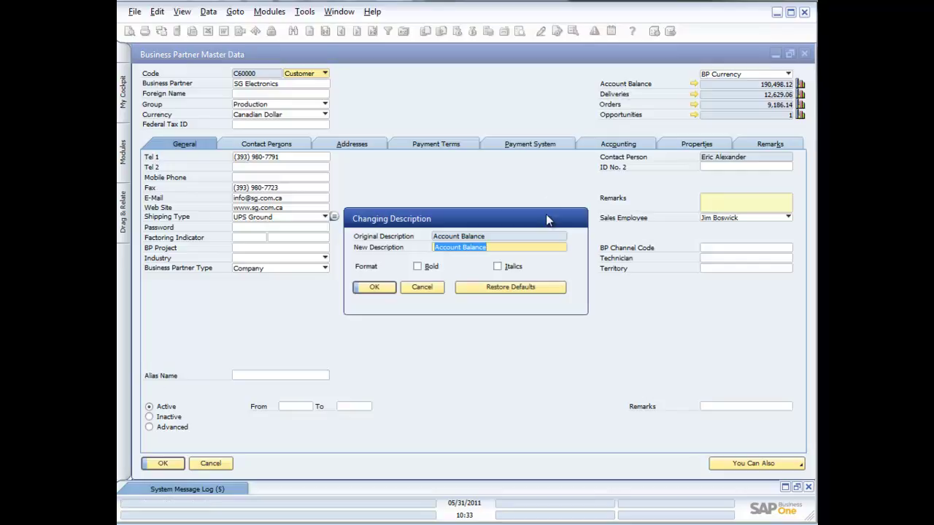
text(What they owe )
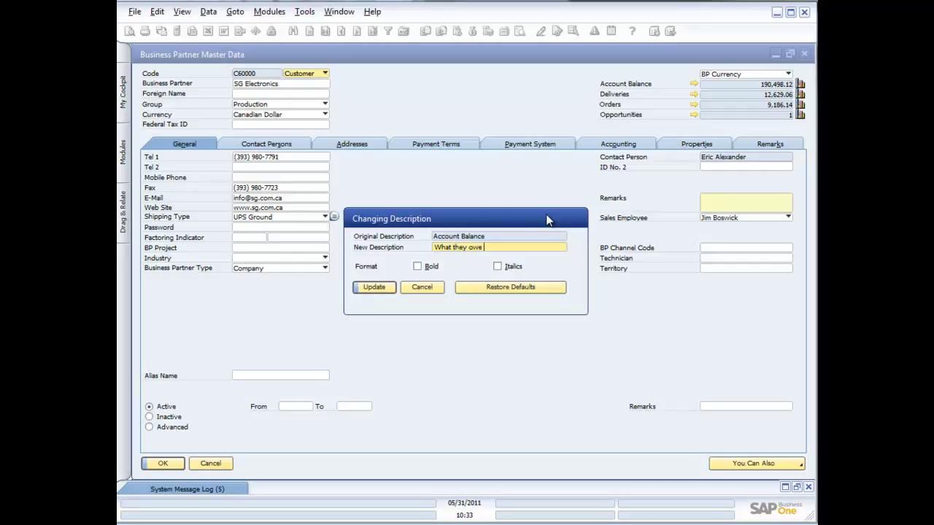
text(us)
click(376, 288)
click(377, 289)
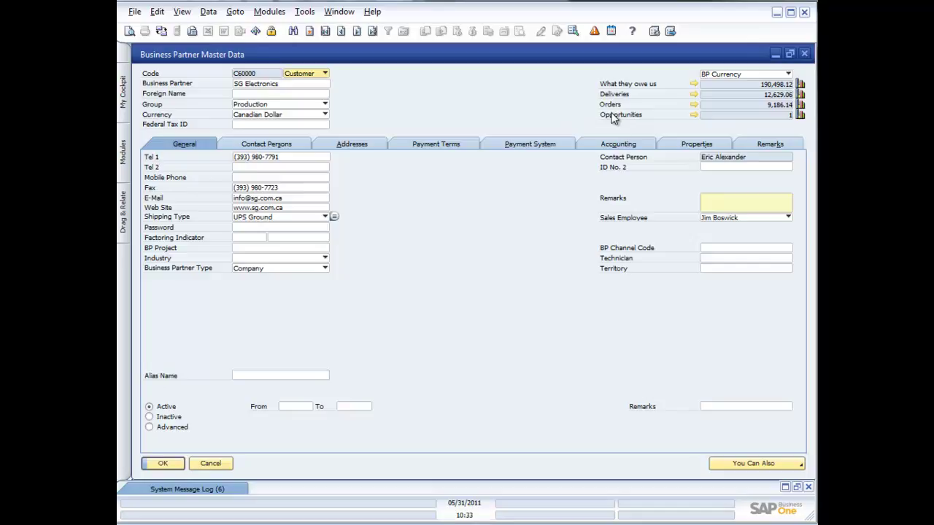
Step: Relabel the Opportunities field as 'Deals we are working on'
ctrl+double_click(613, 116)
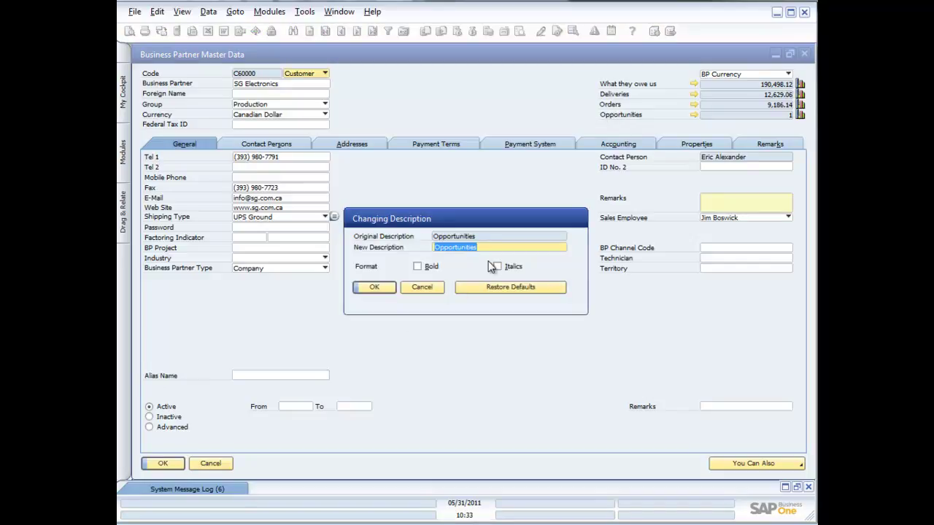
text(Deals )
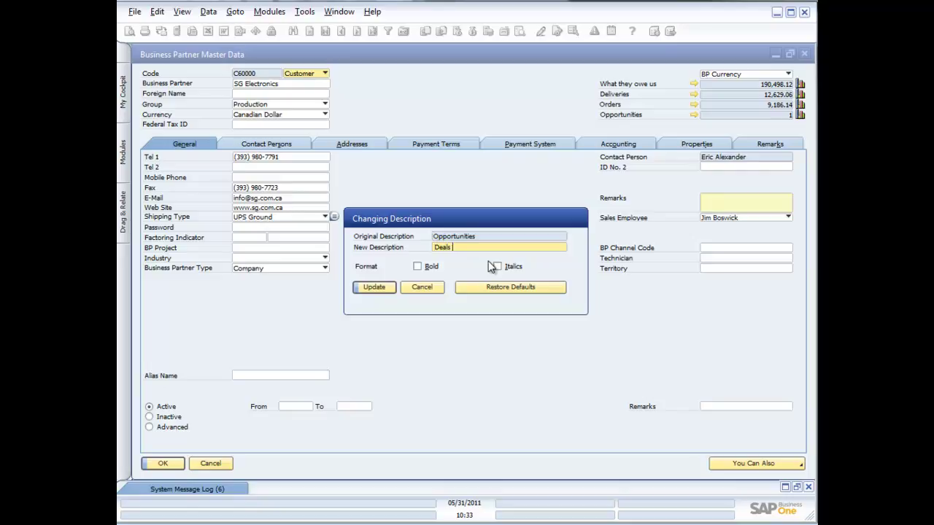
text(we are working on)
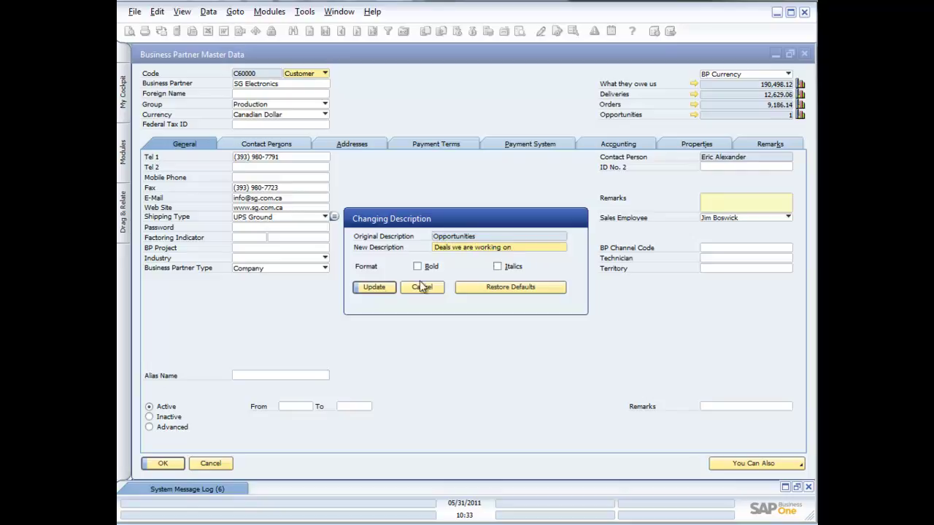
click(375, 287)
click(375, 288)
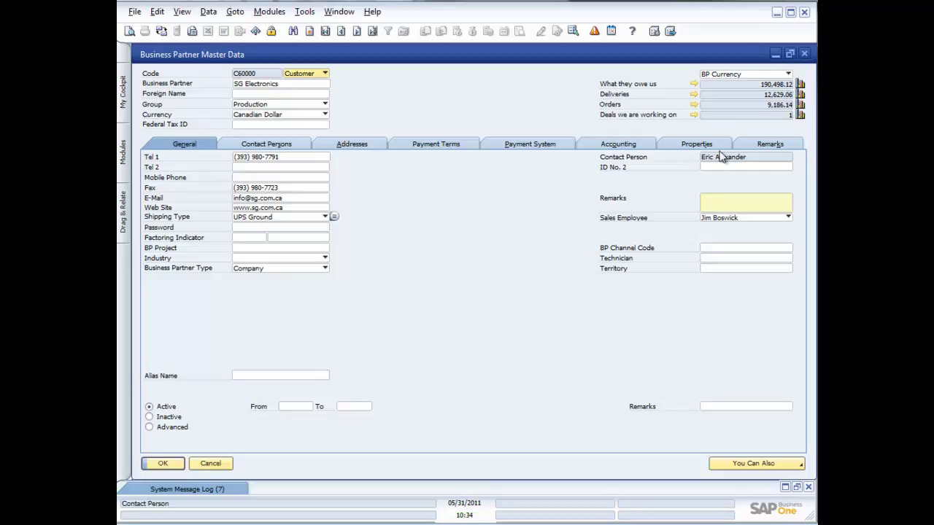
click(693, 116)
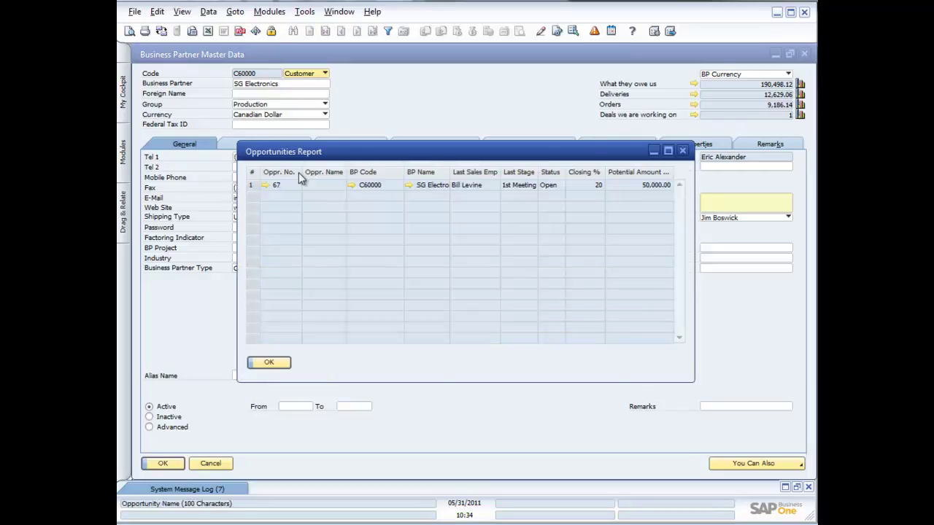
click(265, 185)
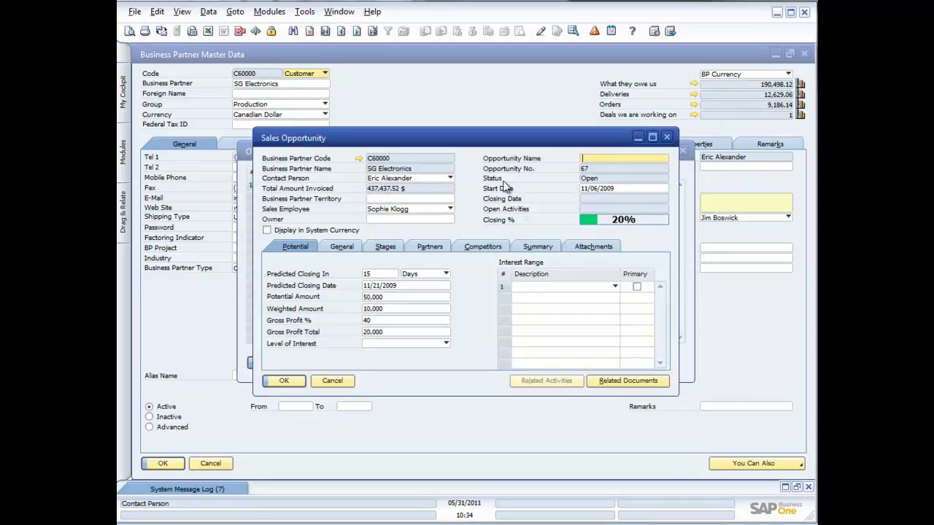
click(666, 137)
key(Escape)
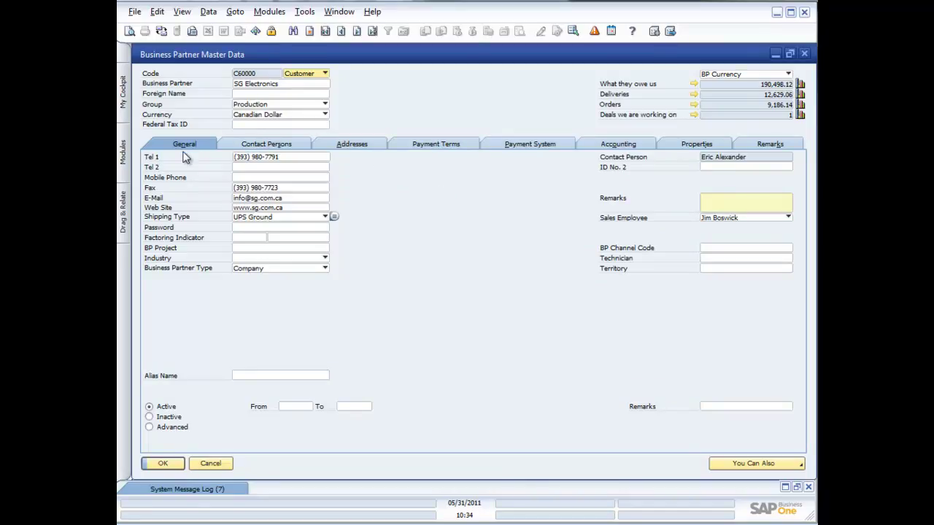
click(262, 142)
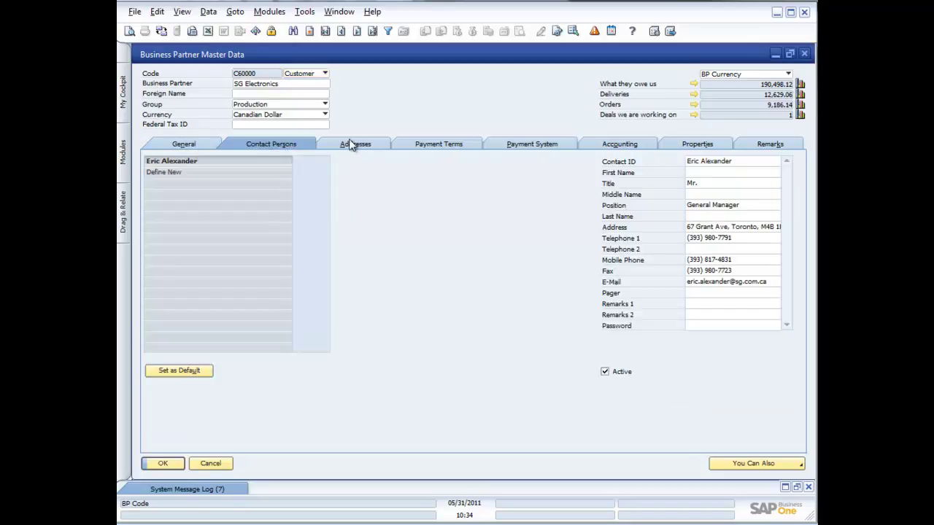
click(186, 146)
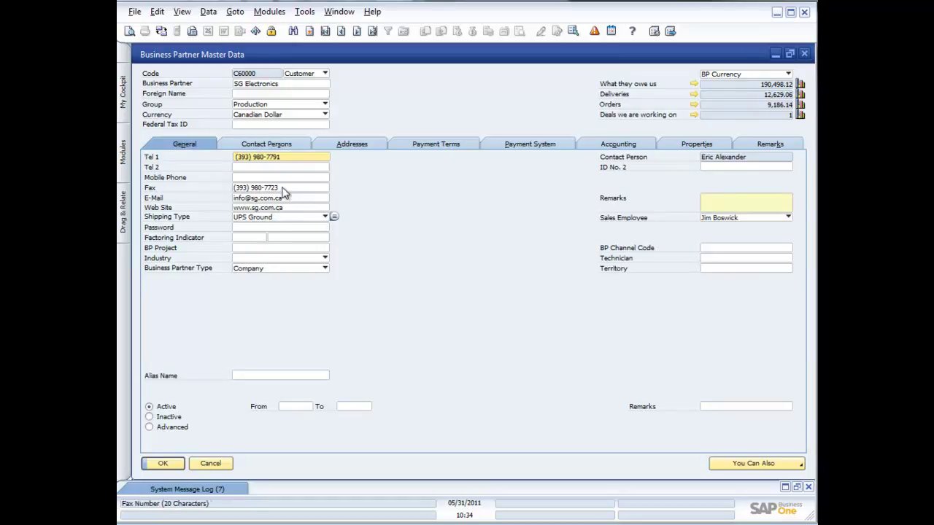
click(270, 147)
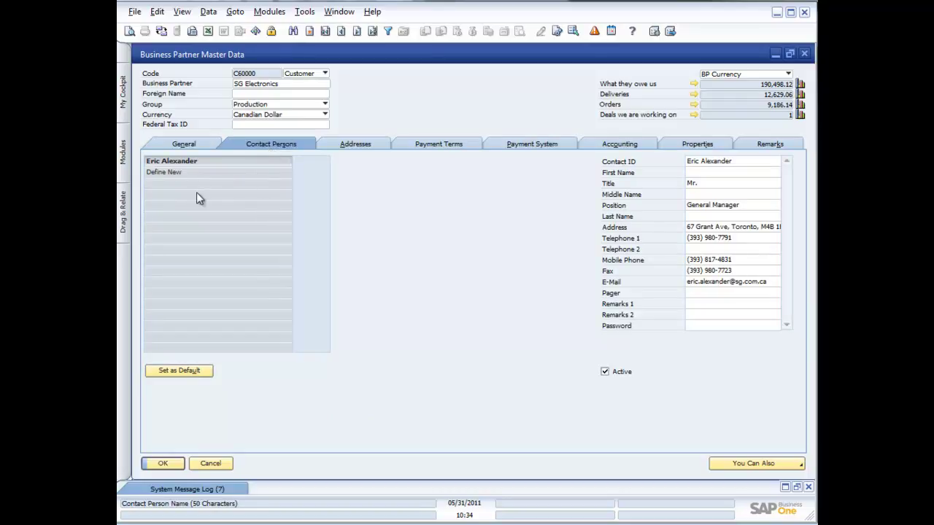
click(350, 145)
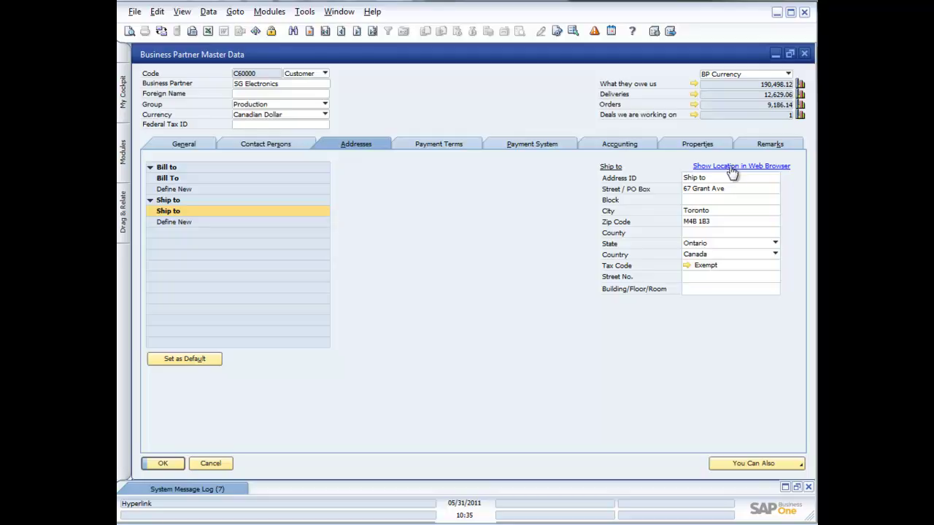
click(729, 166)
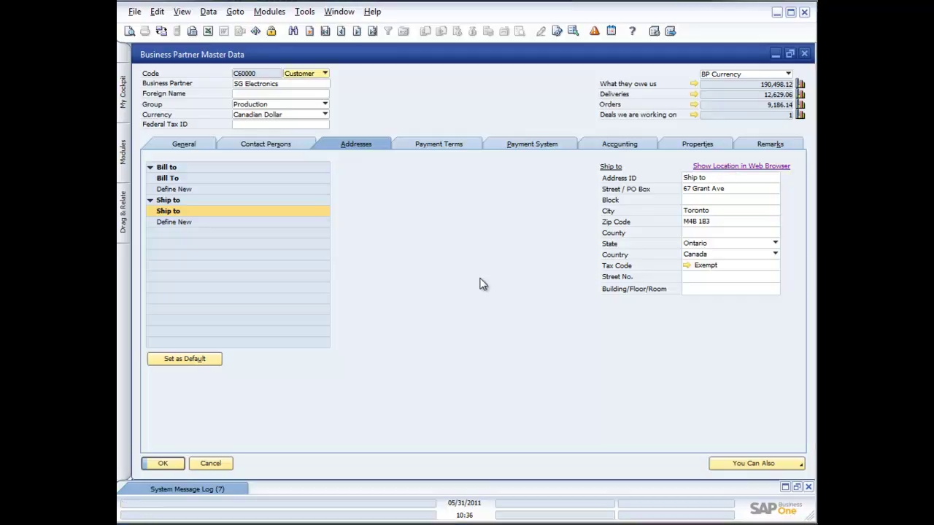
click(757, 168)
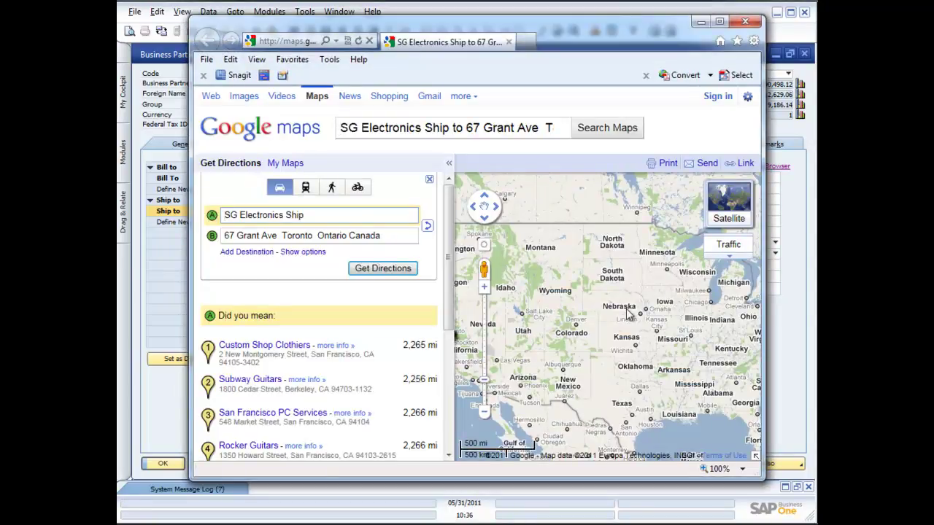
click(745, 21)
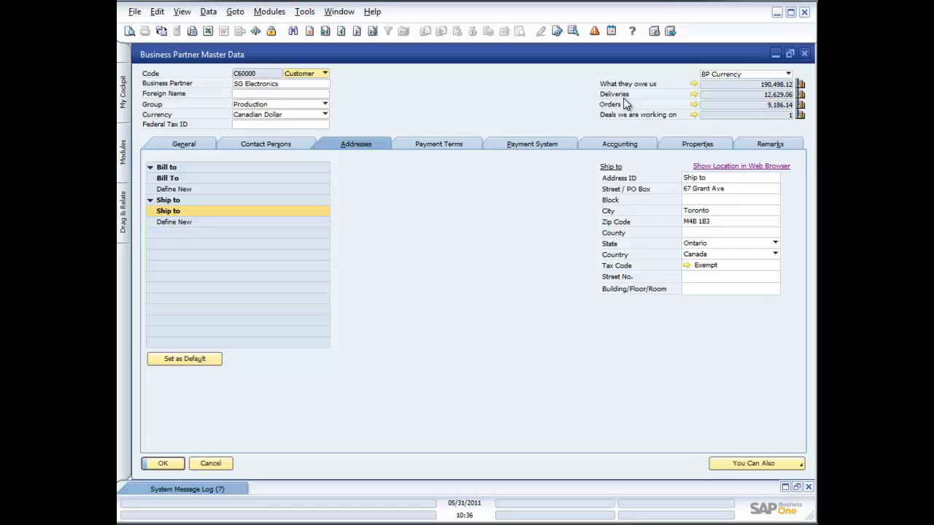
Step: Show SG Electronics' payment terms (2P10Net30, Regular Sales Price list) and bank details
click(449, 146)
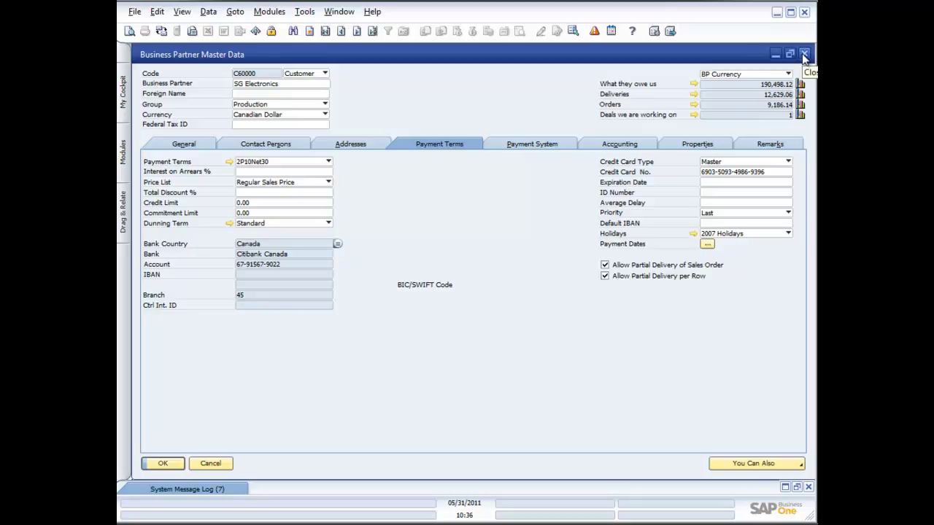
Step: Close the SG Electronics master data window and scroll the Sales cockpit to its Sales Analysis overview
click(803, 55)
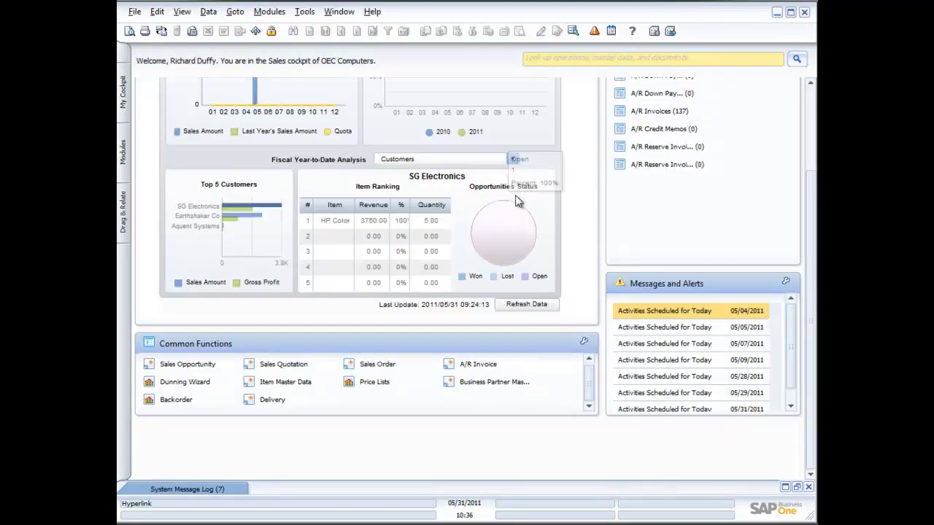
click(810, 108)
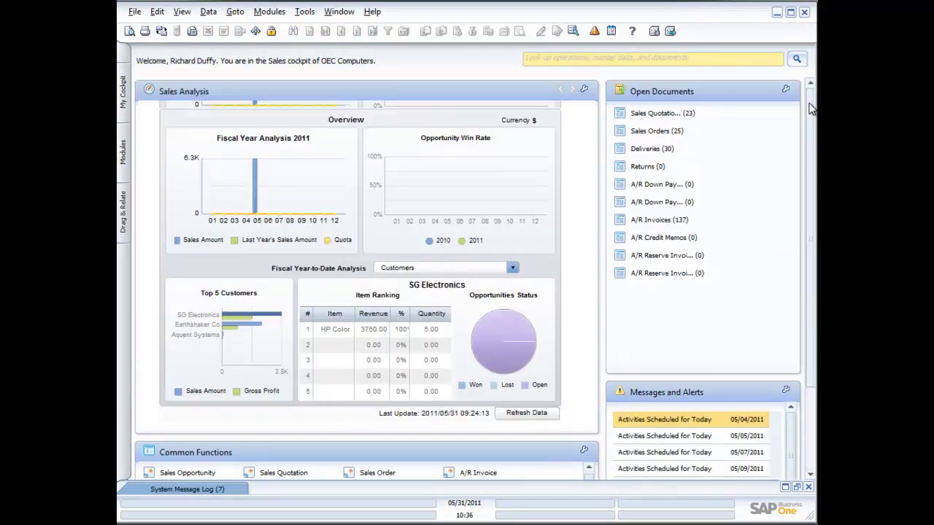